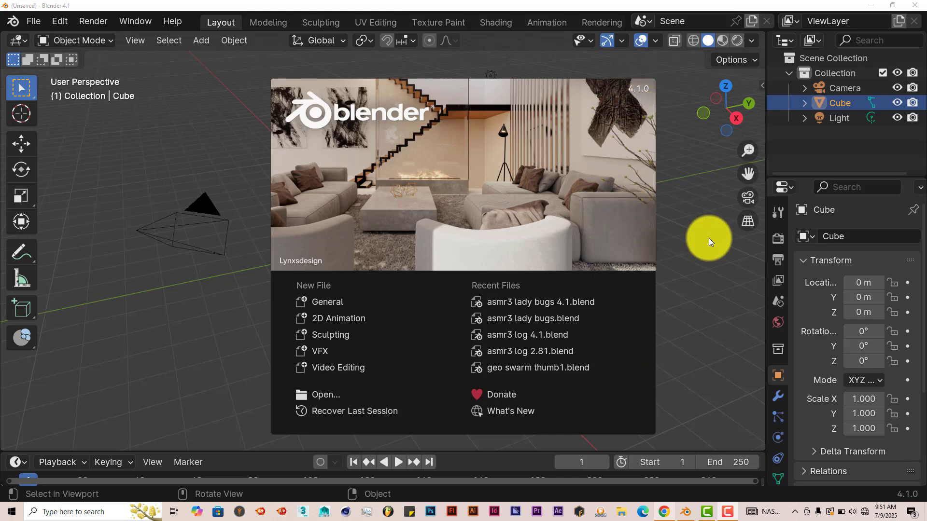
- Dismiss the splash screen and bring up the GEO-SWARM add-on's controls in the 3D viewport
left_click(141, 115)
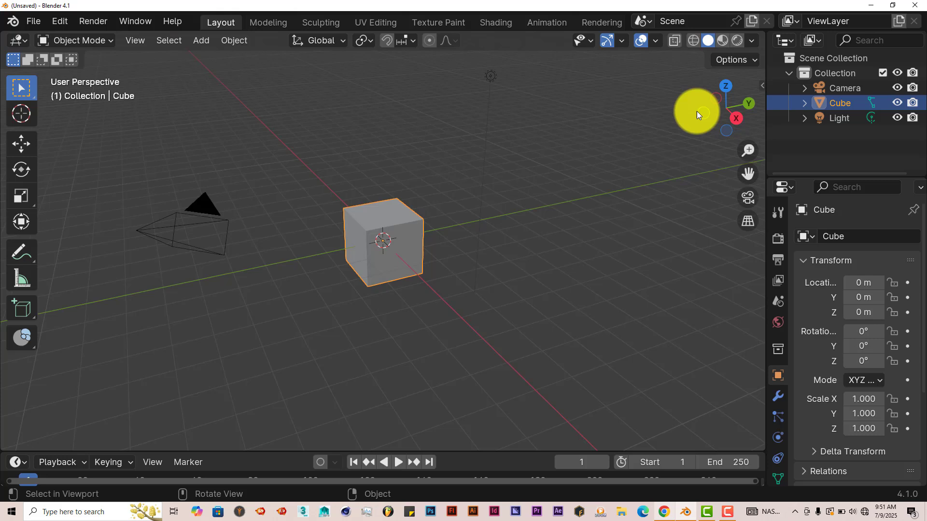
left_click(762, 86)
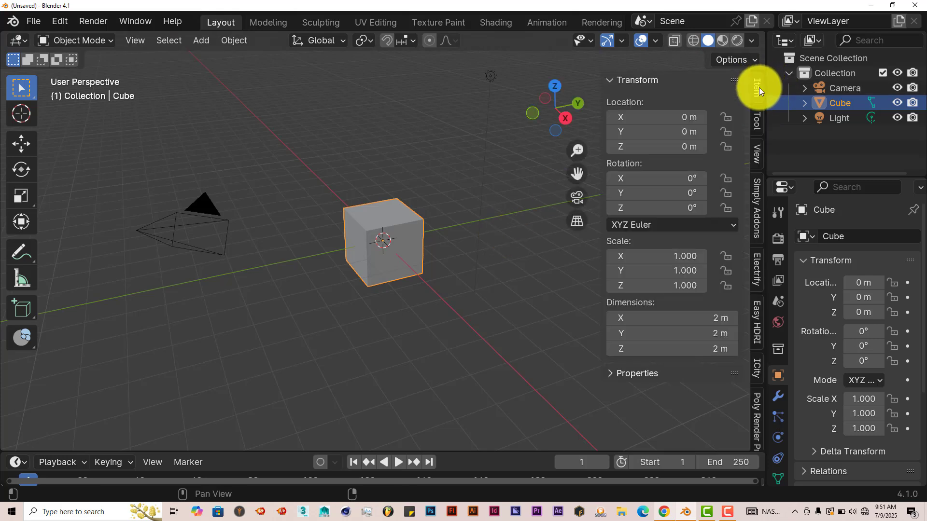
left_click(757, 231)
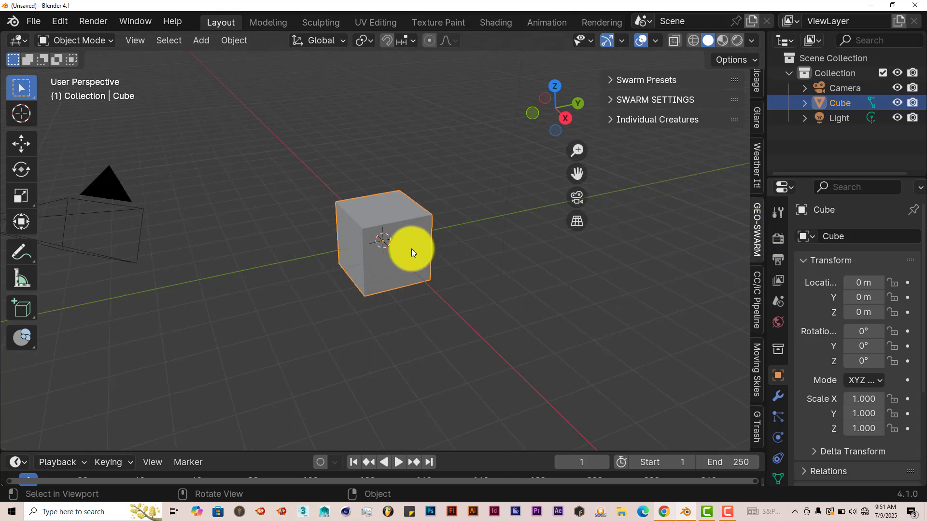
- Replace the default cube with a plane mesh scaled uniformly to about 6.16
key("Delete")
key("shift+a")
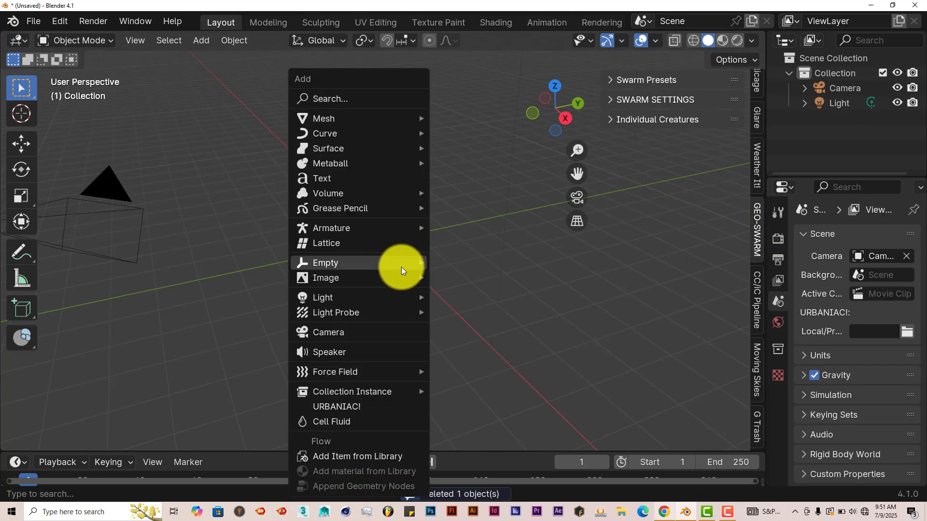
mouse_move(404, 121)
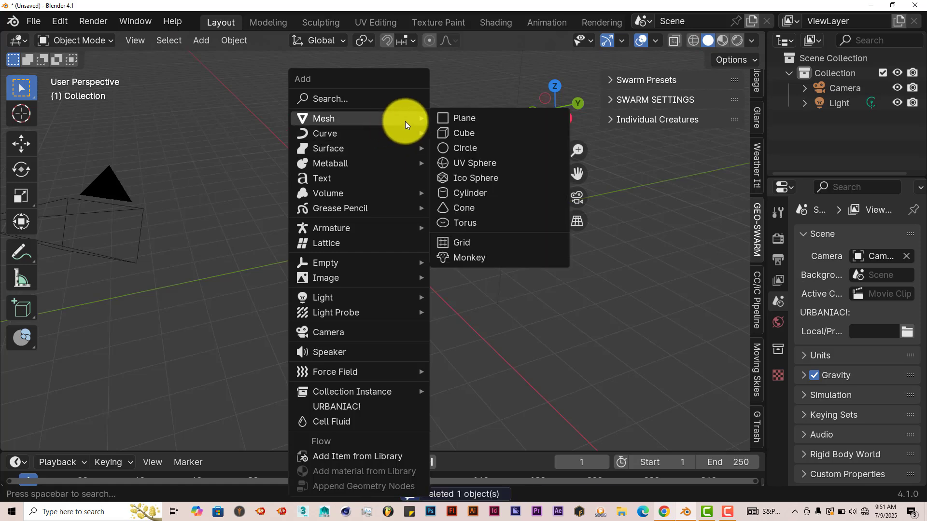
left_click(457, 120)
key("s")
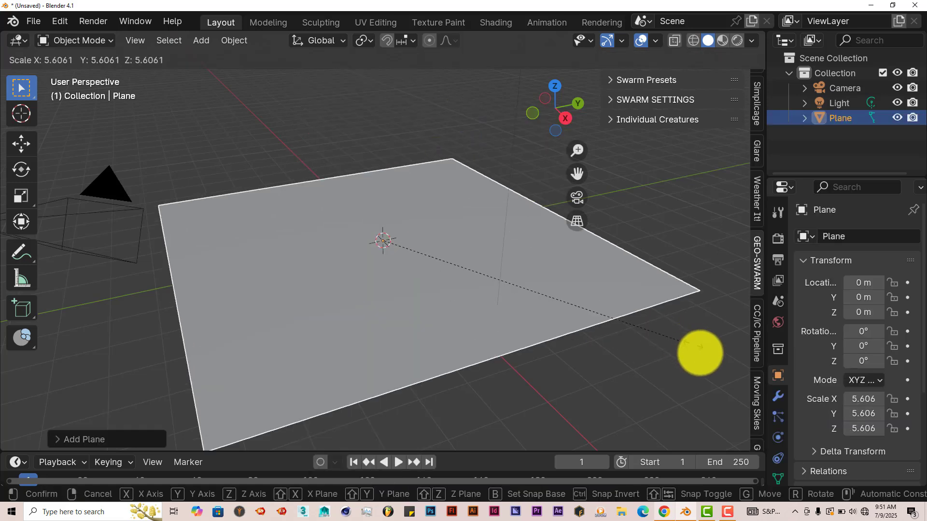
left_click(709, 356)
scroll(479, 264, "down", 3)
middle_click_drag(473, 260, 320, 222)
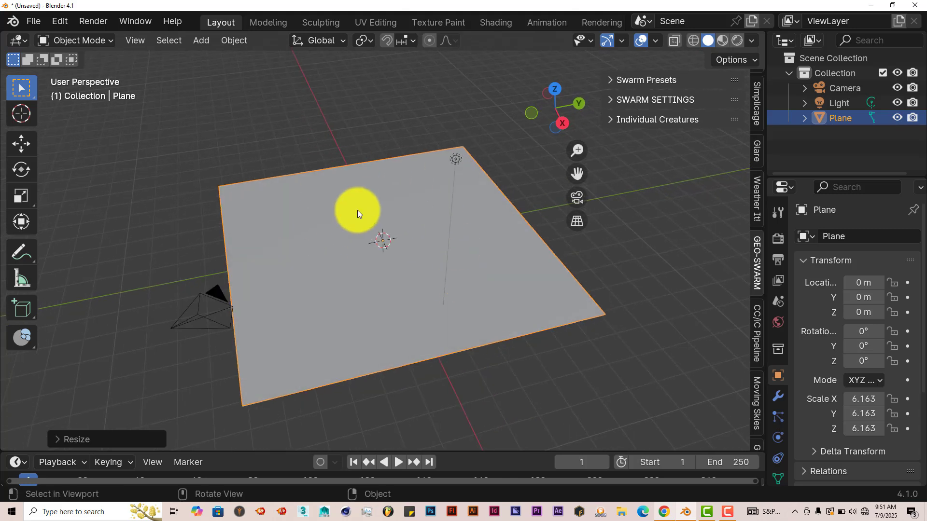
- Apply the scale transform to the enlarged plane
key("ctrl+a")
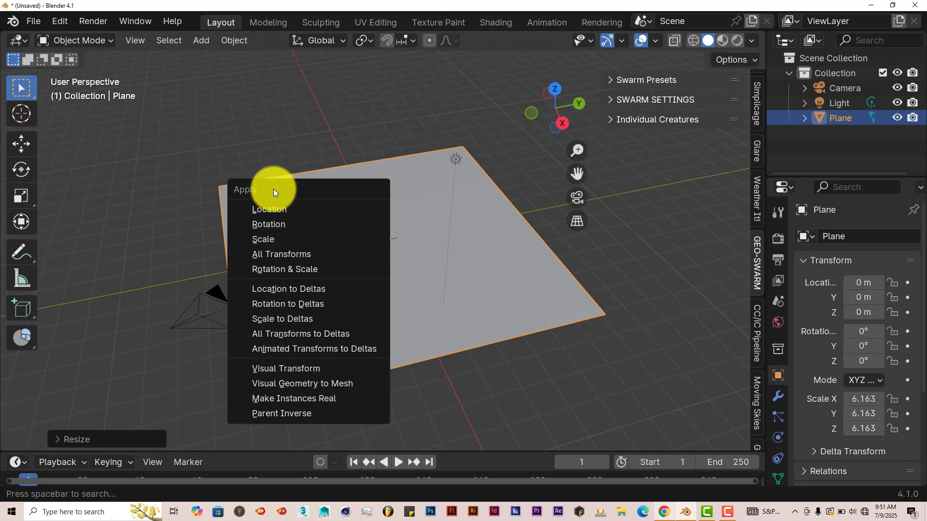
left_click(270, 239)
middle_click_drag(379, 250, 367, 245)
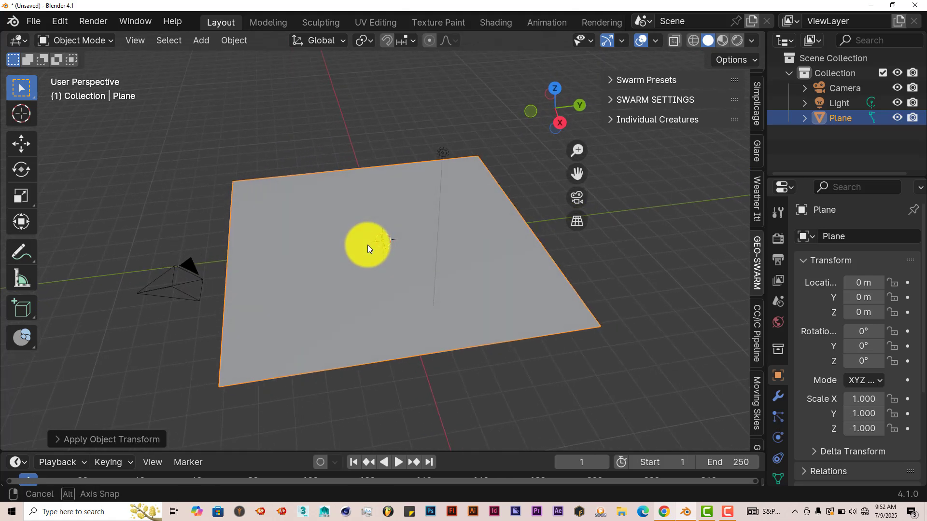
- Add a swarm to the scene using the DEFAULT_CRAWL_SPAWNER preset from the Creature Behaviors category
left_click(613, 81)
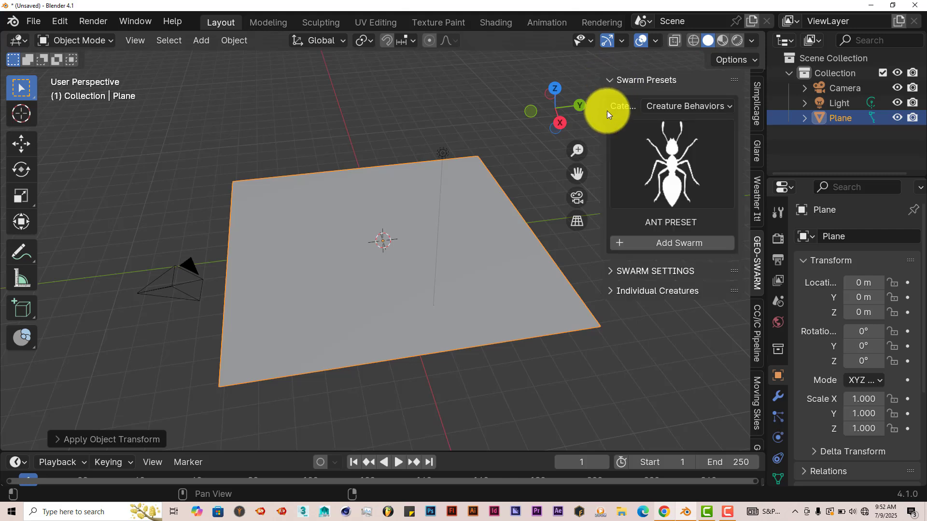
left_click(672, 161)
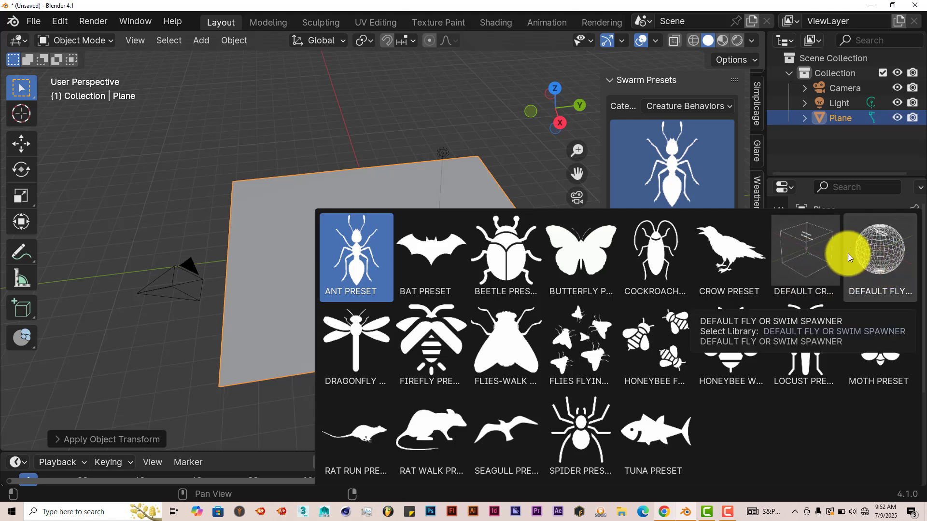
left_click(814, 253)
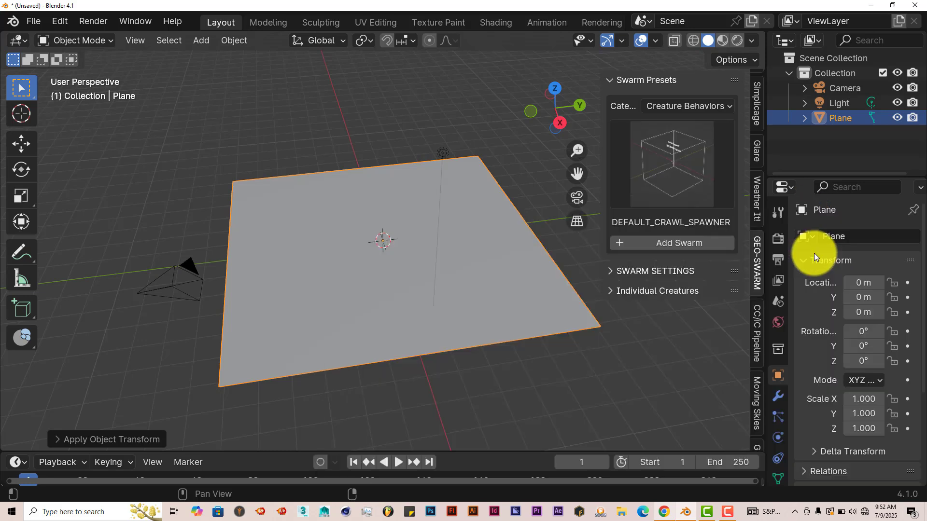
left_click(644, 242)
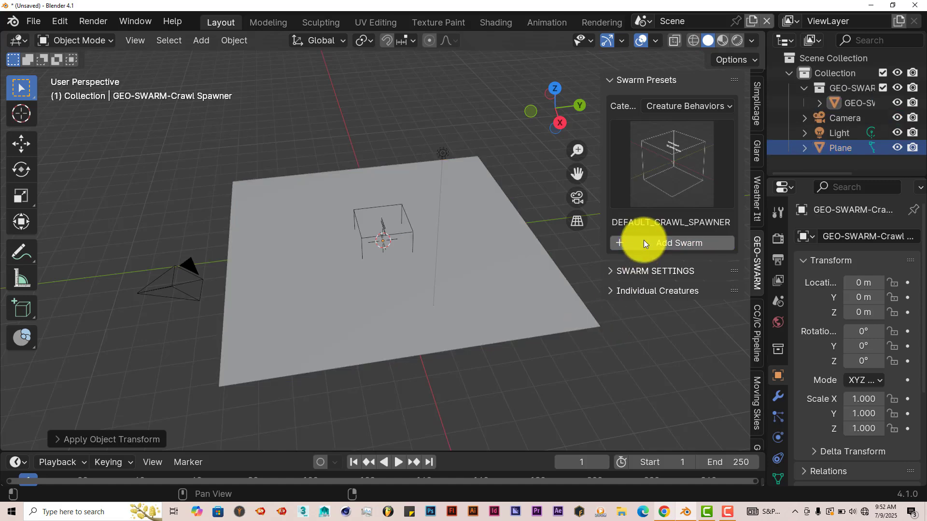
middle_click_drag(472, 250, 421, 259)
scroll(410, 258, "up", 4)
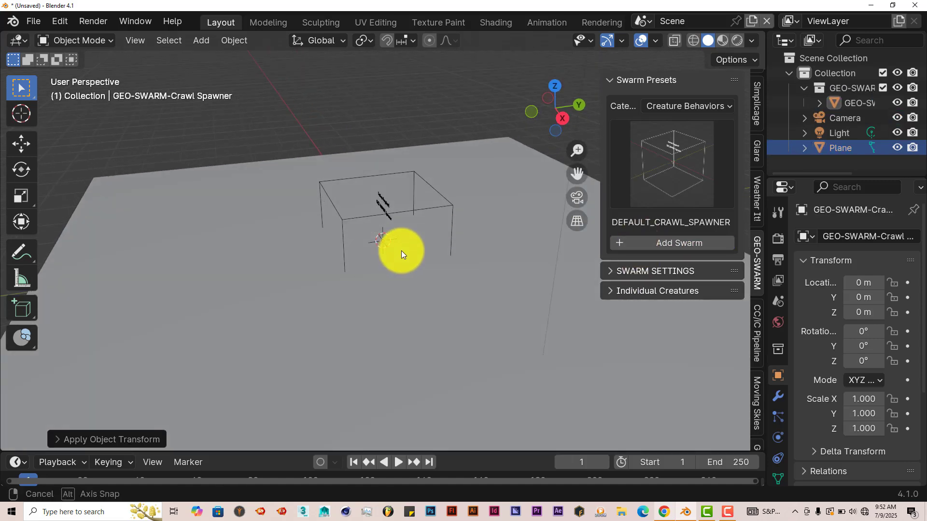
- Raise the crawl spawner box along Z to about 1.29 m above the plane
left_click(342, 222)
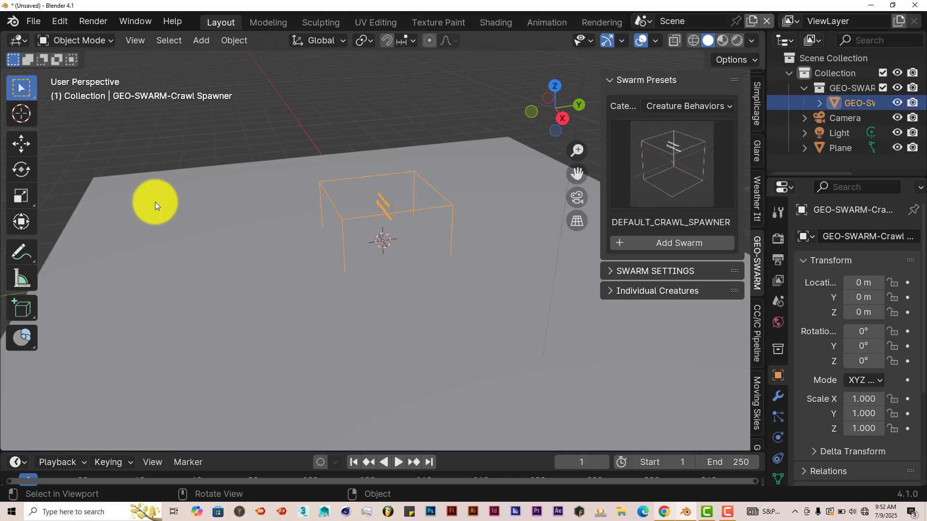
left_click(22, 145)
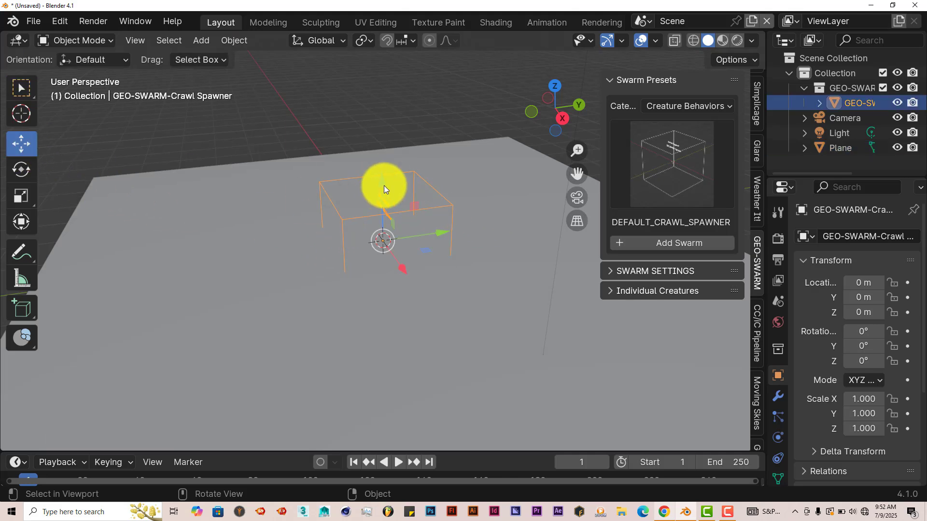
left_click_drag(384, 189, 377, 118)
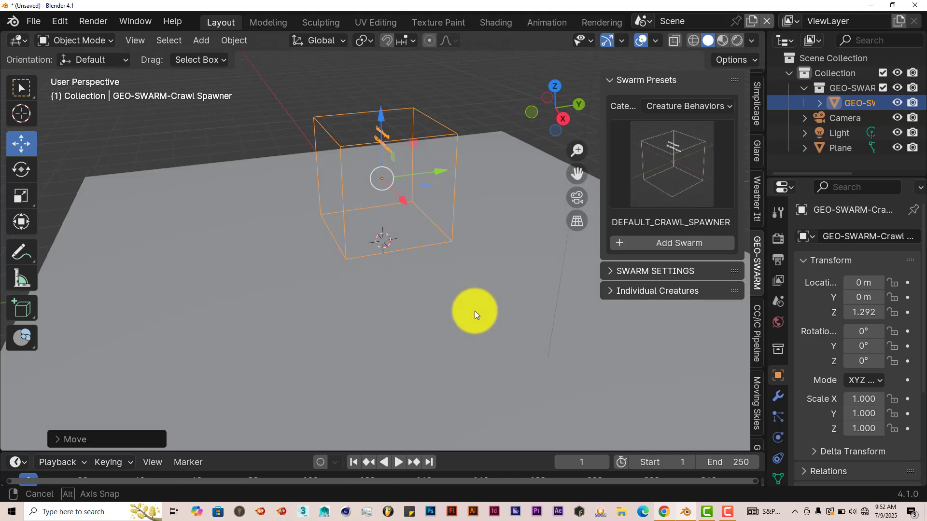
middle_click_drag(475, 312, 458, 326)
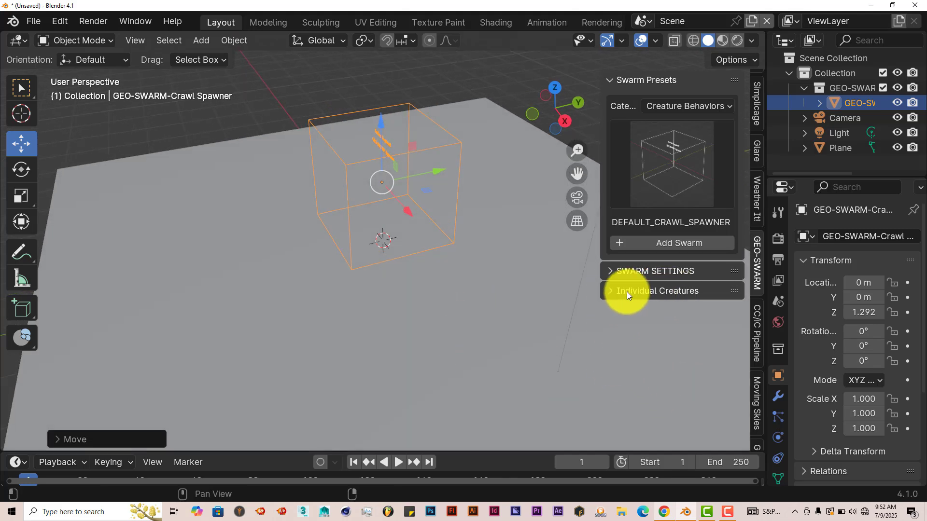
- Choose LADYBUG from the Creatures category as the individual creature
left_click(612, 293)
scroll(714, 398, "down", 2)
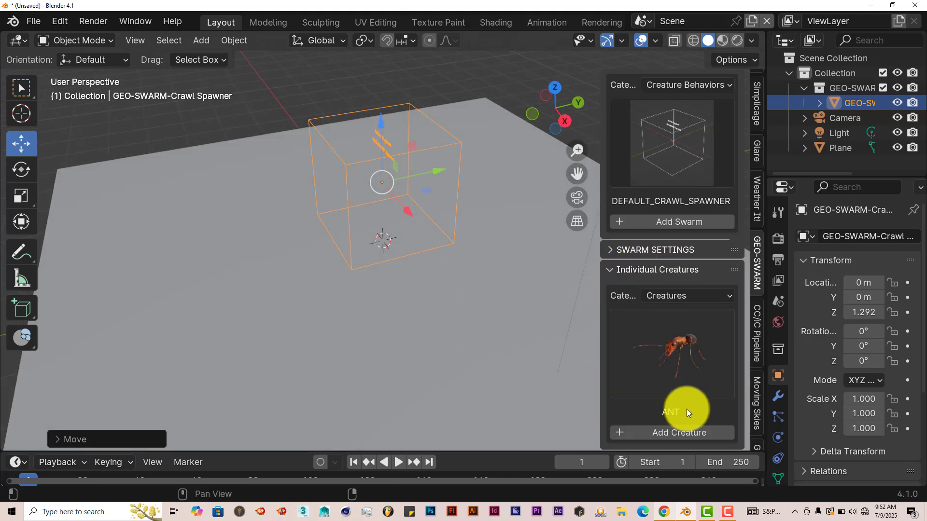
left_click(706, 352)
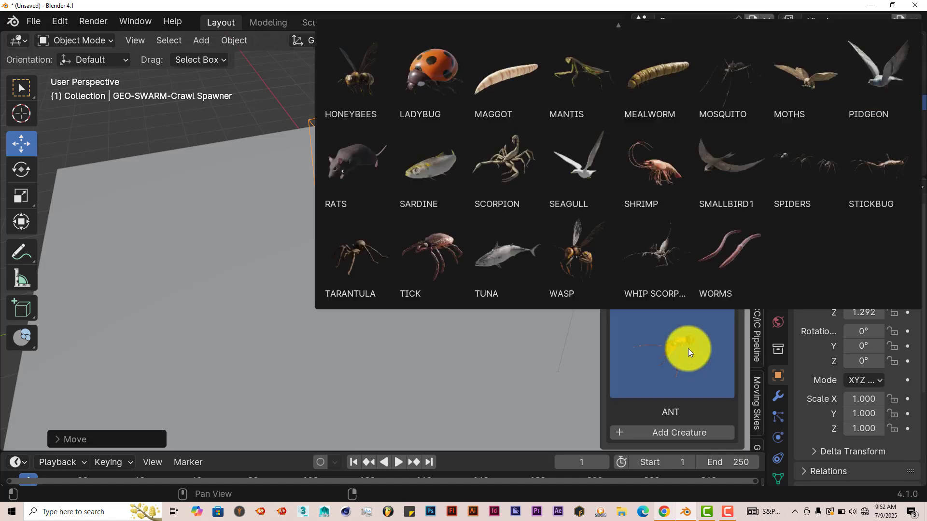
left_click(438, 93)
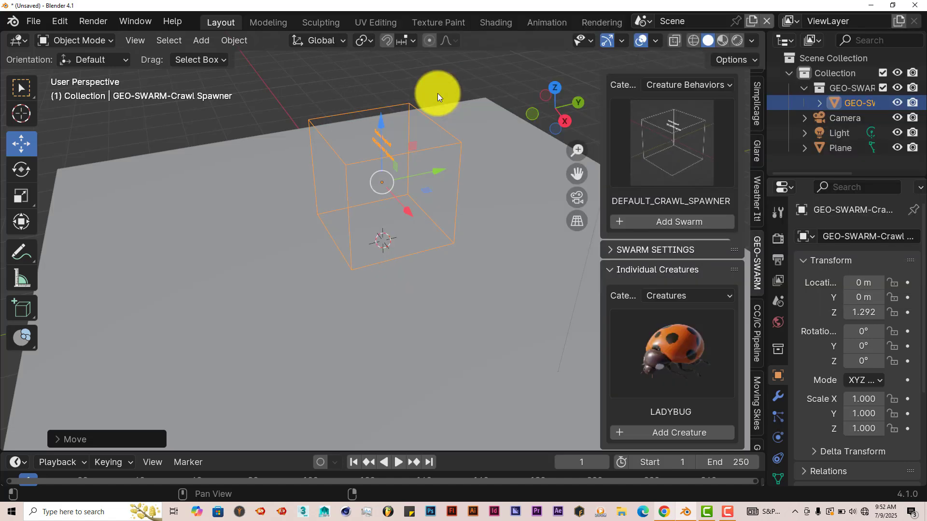
- Lower the crawl spawner along Z to about 0.81 m so its base dips below the plane
left_click_drag(382, 123, 392, 160)
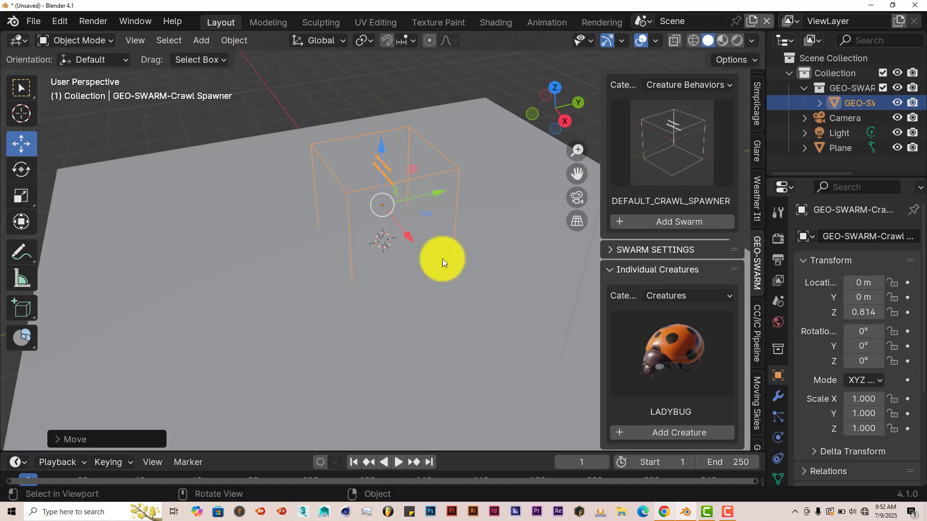
middle_click_drag(442, 258, 443, 243)
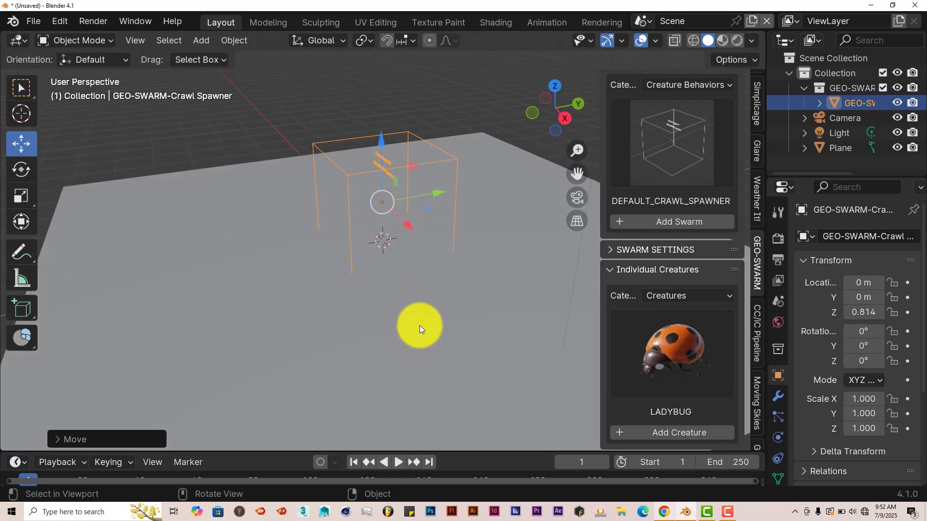
scroll(419, 326, "down", 3)
middle_click_drag(419, 326, 407, 333)
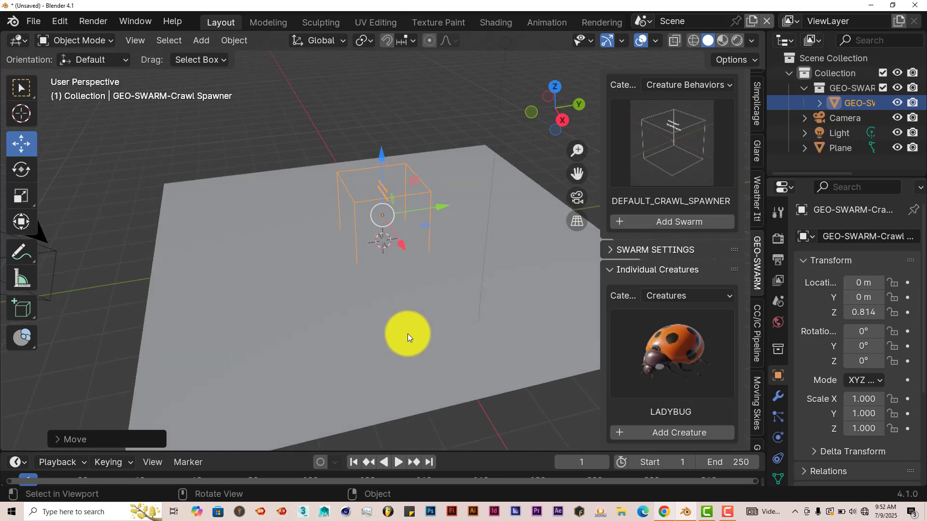
left_click_drag(578, 174, 560, 159)
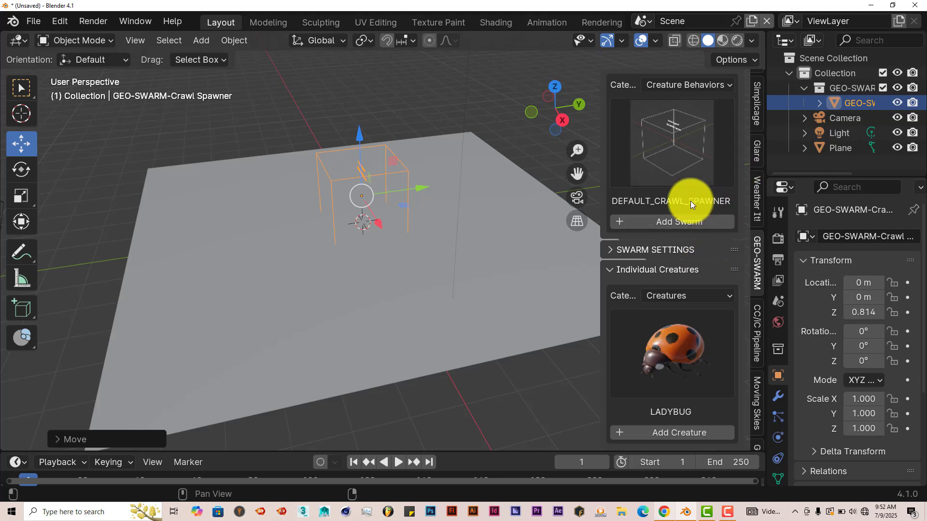
- Create a new collection under the Scene Collection and name it "land"
left_click(835, 59)
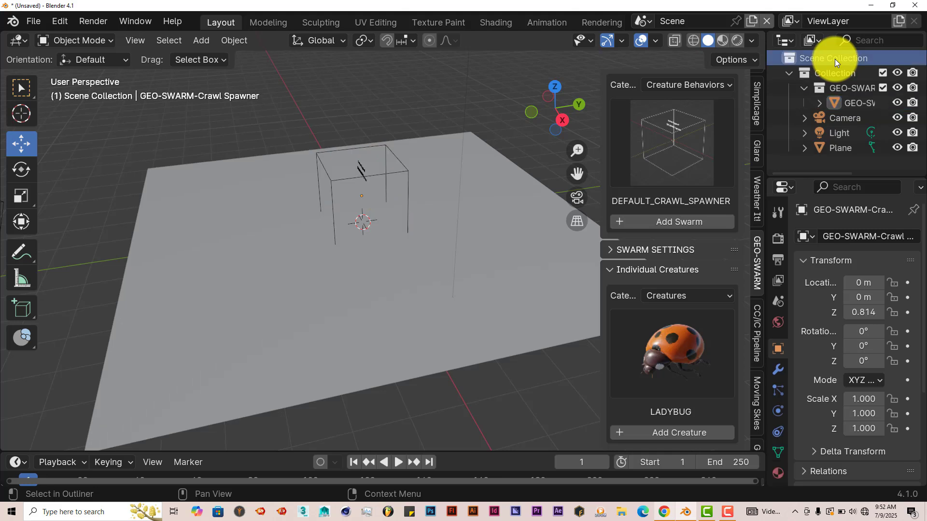
right_click(835, 59)
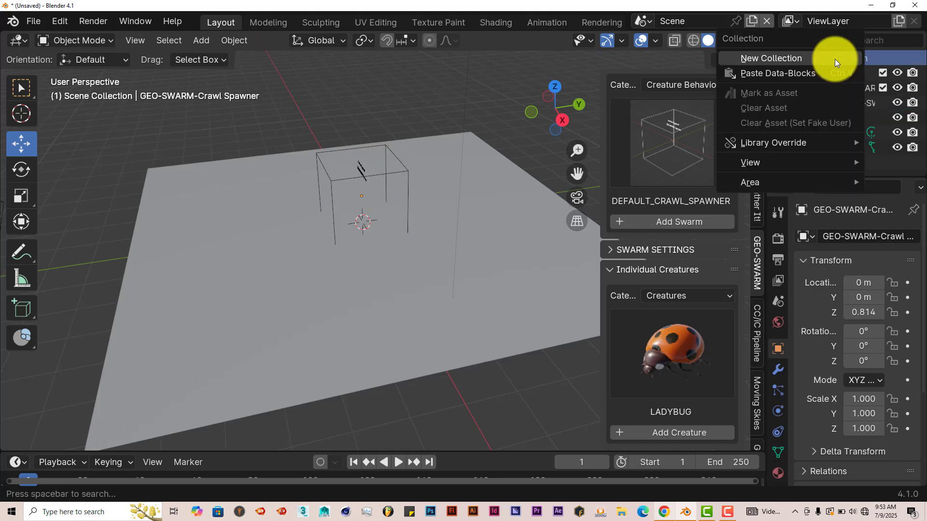
left_click(836, 59)
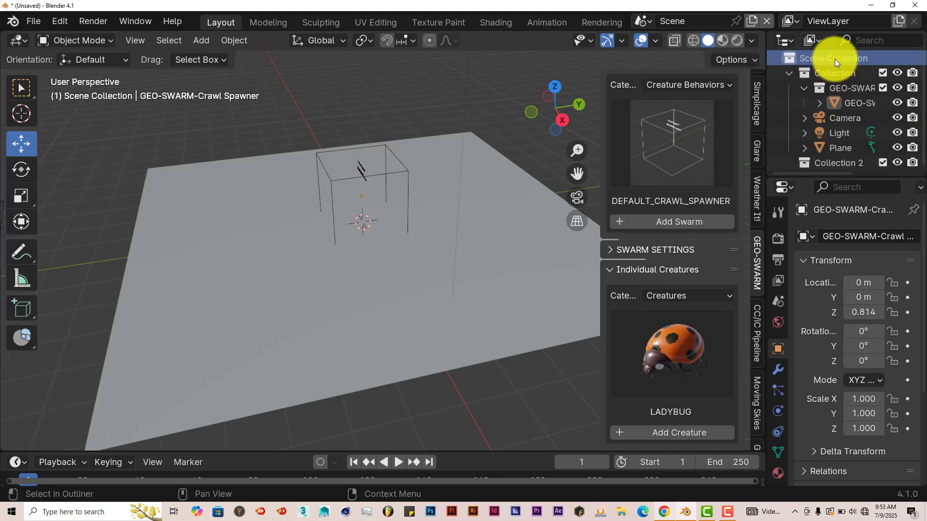
double_click(843, 162)
type("land")
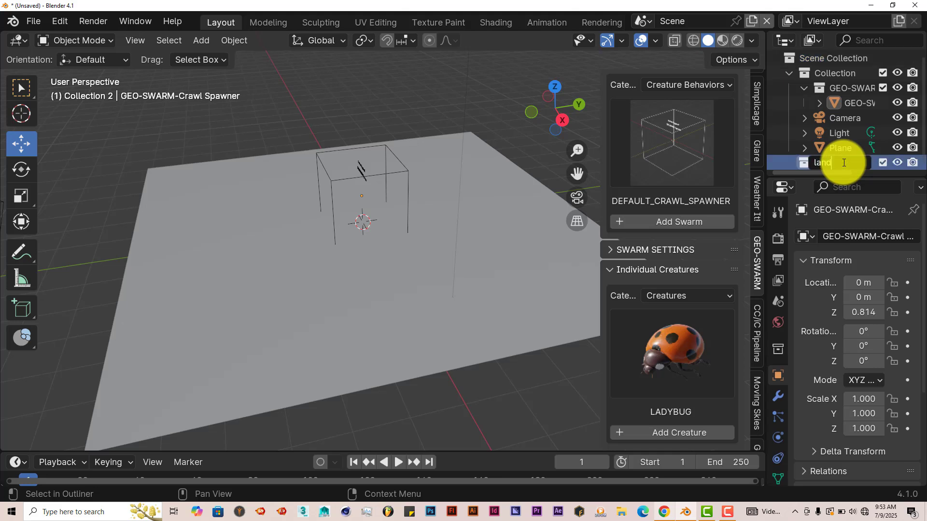
key("Return")
- Rename the plane to "land" and move it into the land collection
left_click(515, 268)
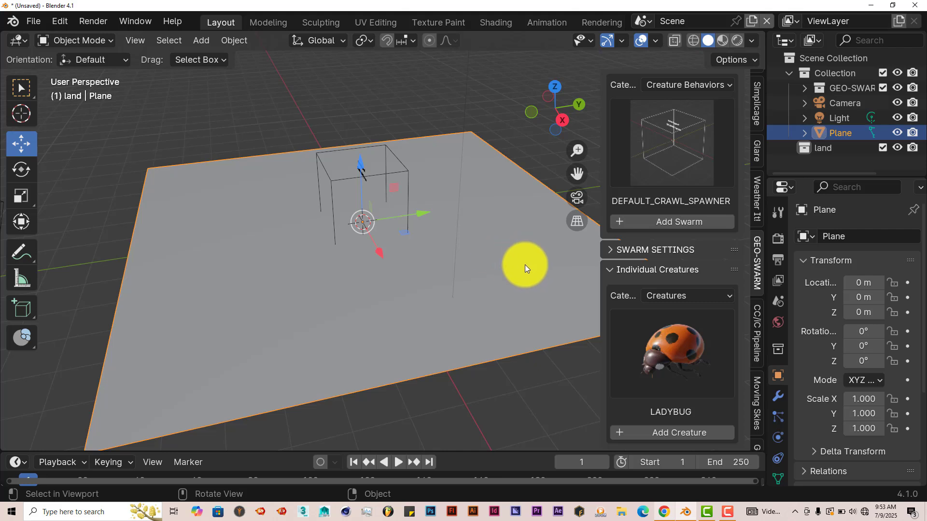
double_click(838, 136)
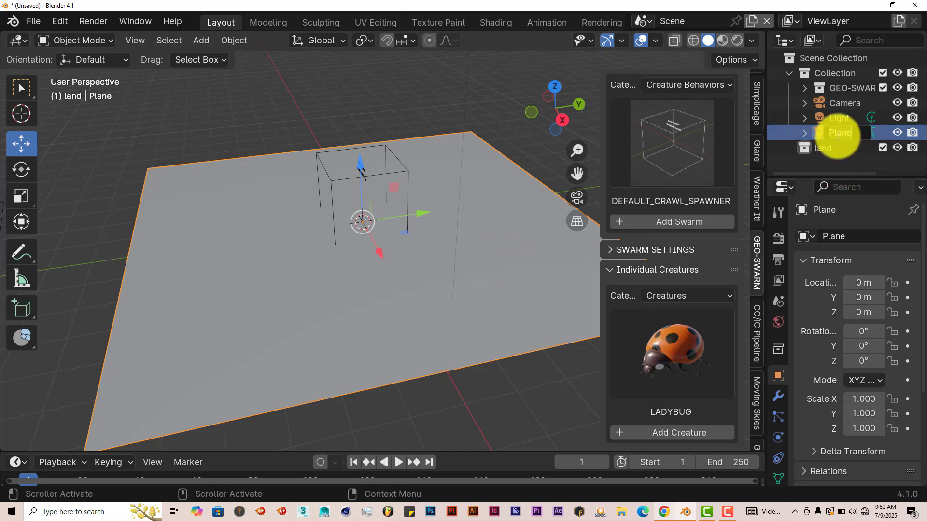
type("land")
key("Return")
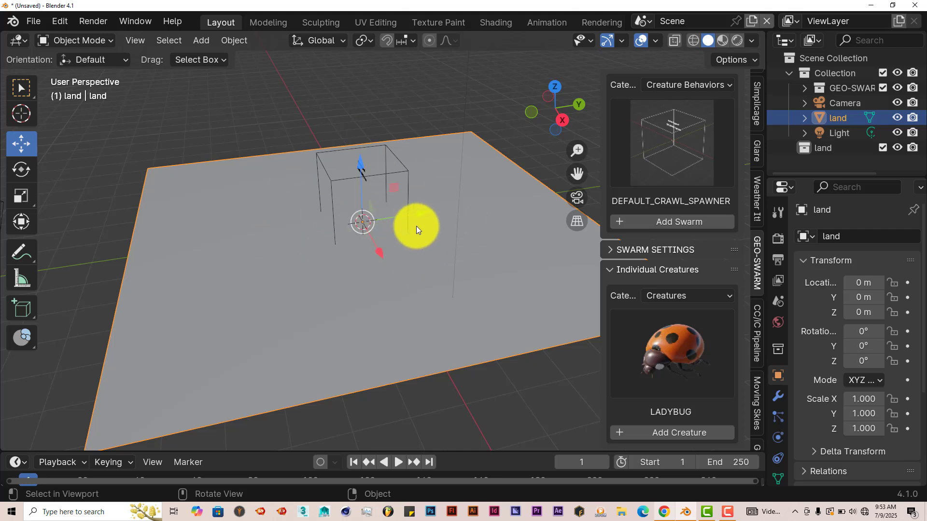
key("m")
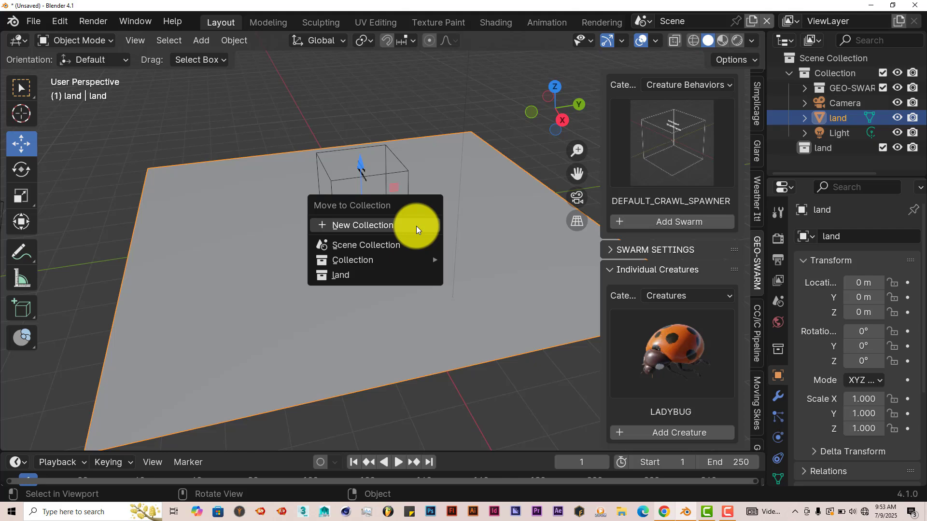
left_click(368, 275)
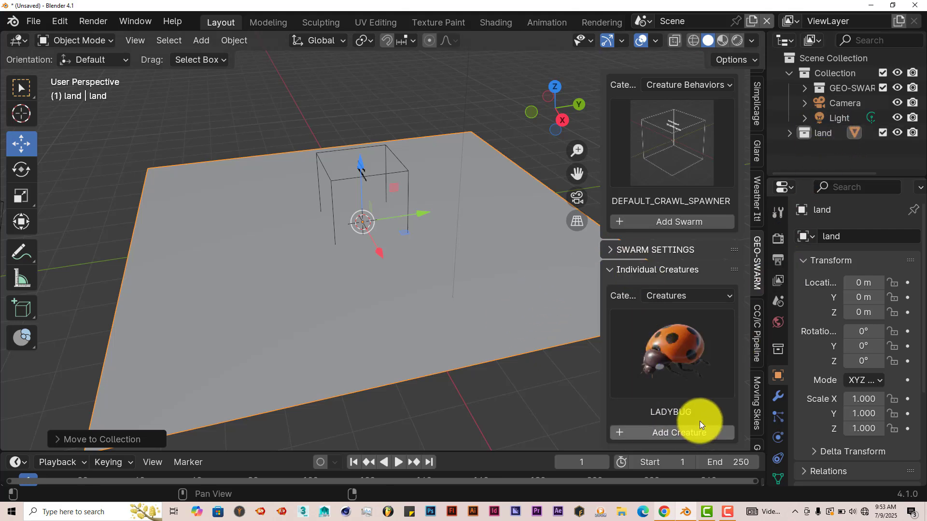
- Add the LADYBUG creature to the scene
left_click(656, 433)
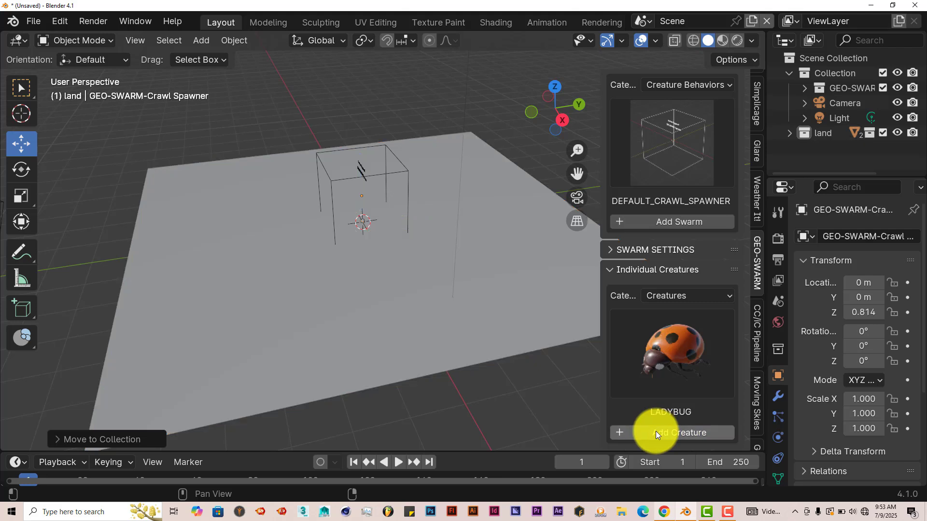
- Move the ladybug along X to about 6.13 m, out to the near edge of the plane
mouse_move(452, 312)
middle_mouse_down()
mouse_move(463, 300)
mouse_move(447, 301)
middle_mouse_up()
scroll(413, 303, "up", 8)
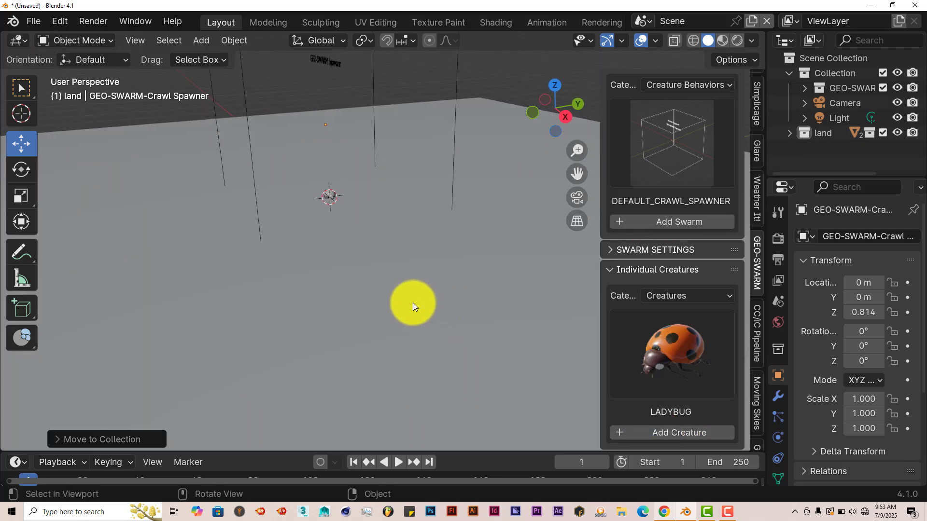
left_click_drag(577, 172, 575, 189)
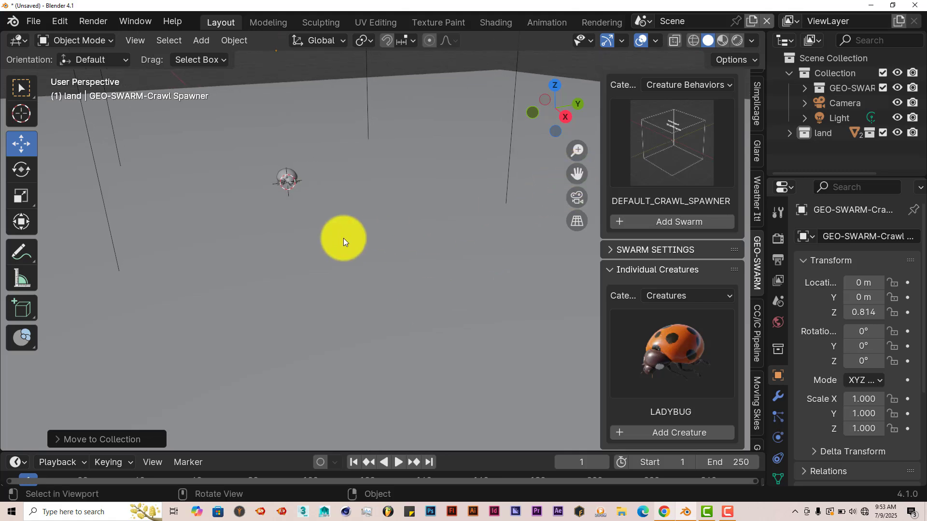
left_click(296, 175)
key("KP_Decimal")
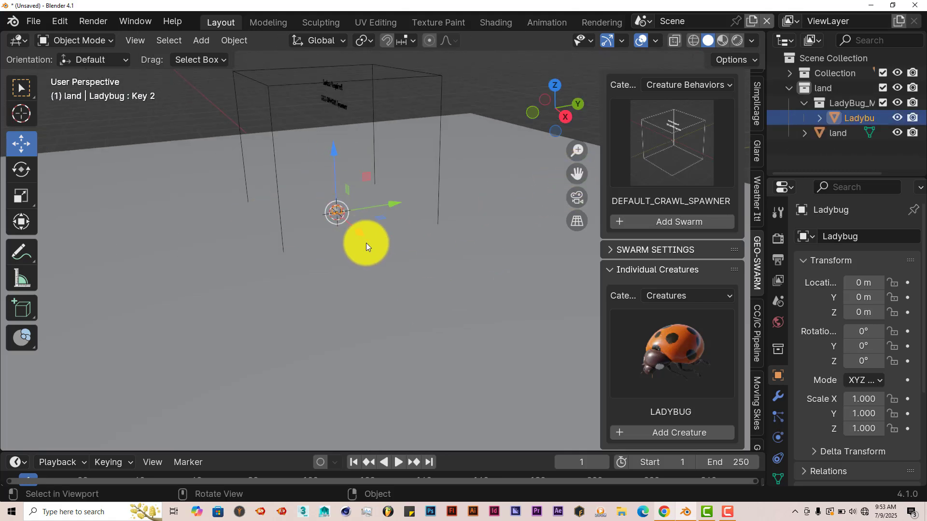
left_click_drag(364, 234, 478, 337)
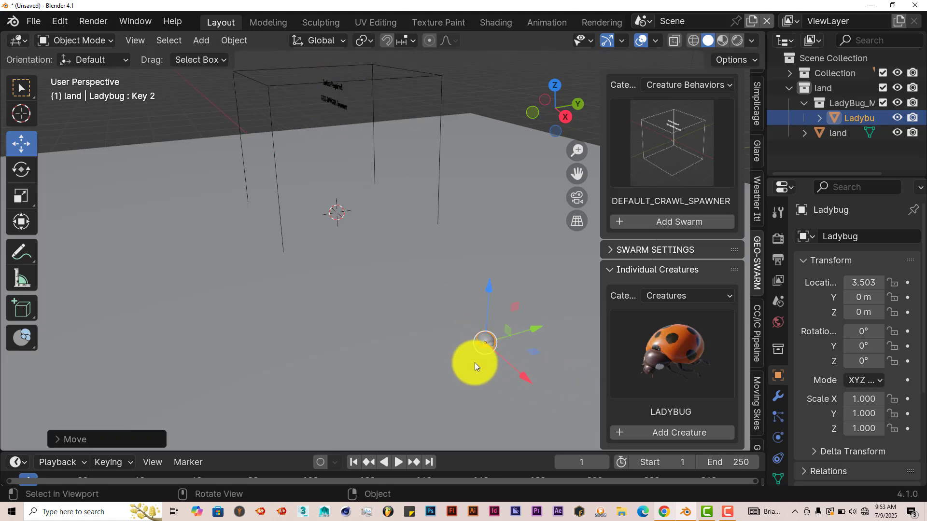
scroll(541, 348, "down", 2)
left_click_drag(569, 166, 475, 282)
left_click_drag(371, 296, 511, 42)
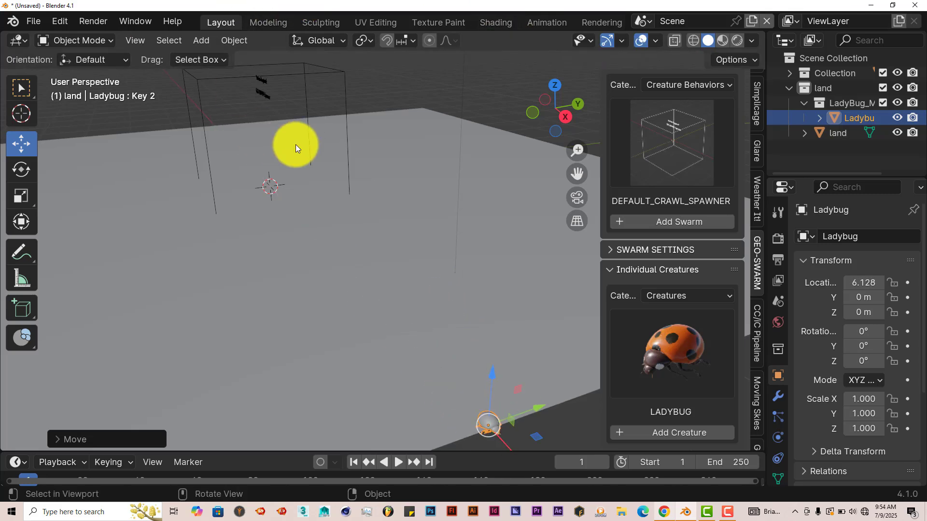
- Assign LadyBug_Mesh as the Creature Collection in the crawl spawner's swarm settings
left_click(278, 76)
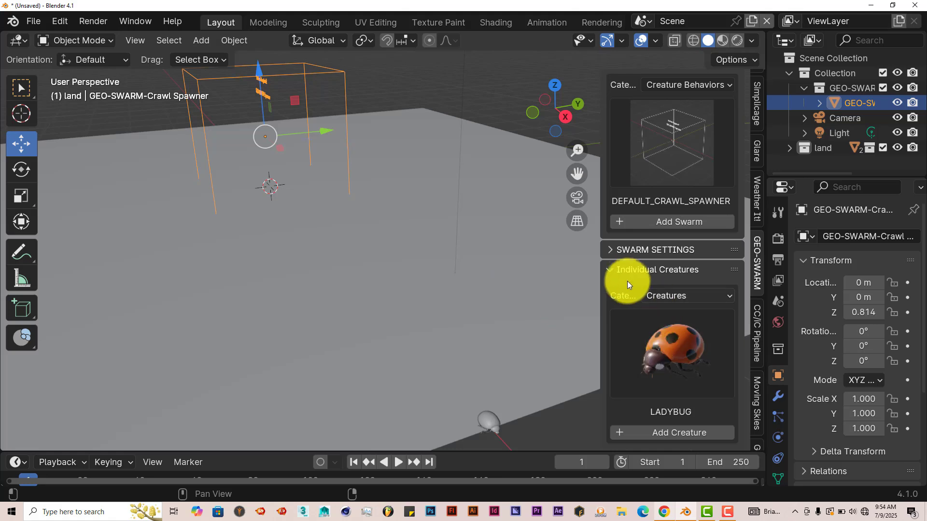
left_click(608, 251)
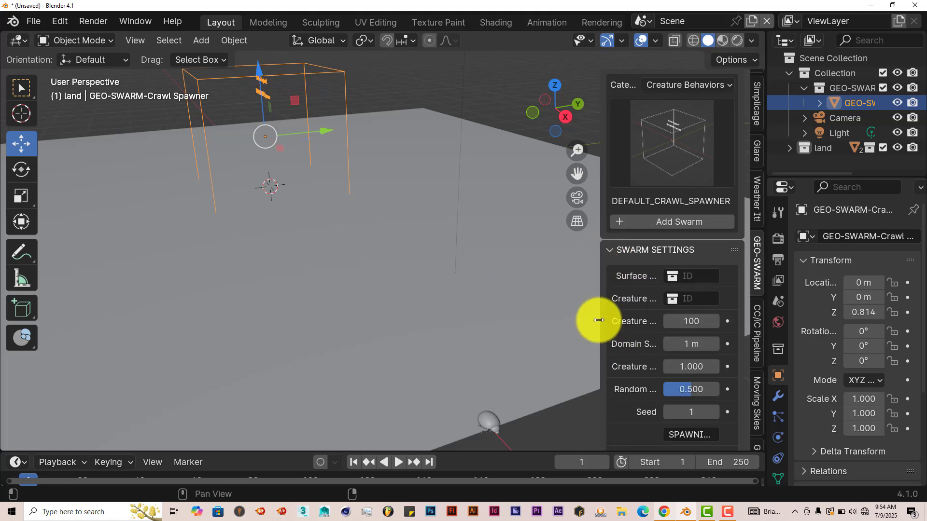
left_click_drag(597, 323, 552, 316)
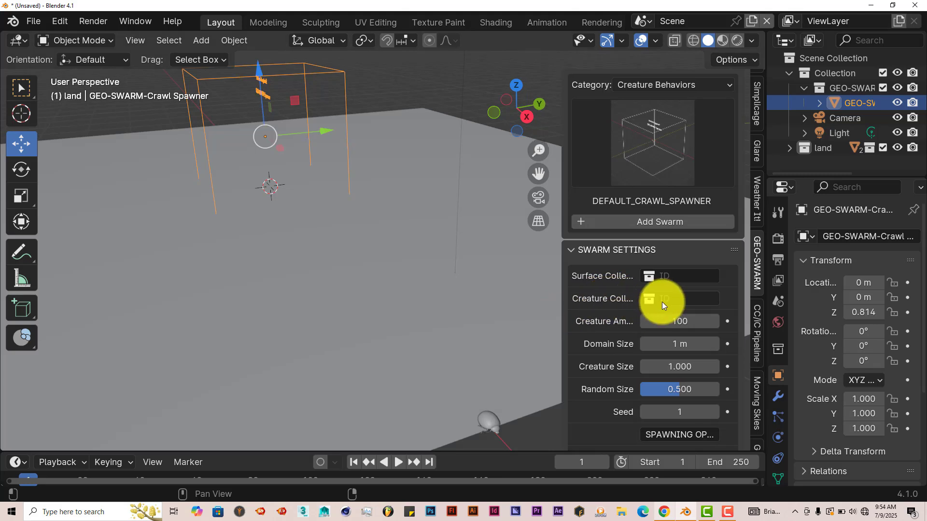
left_click(666, 299)
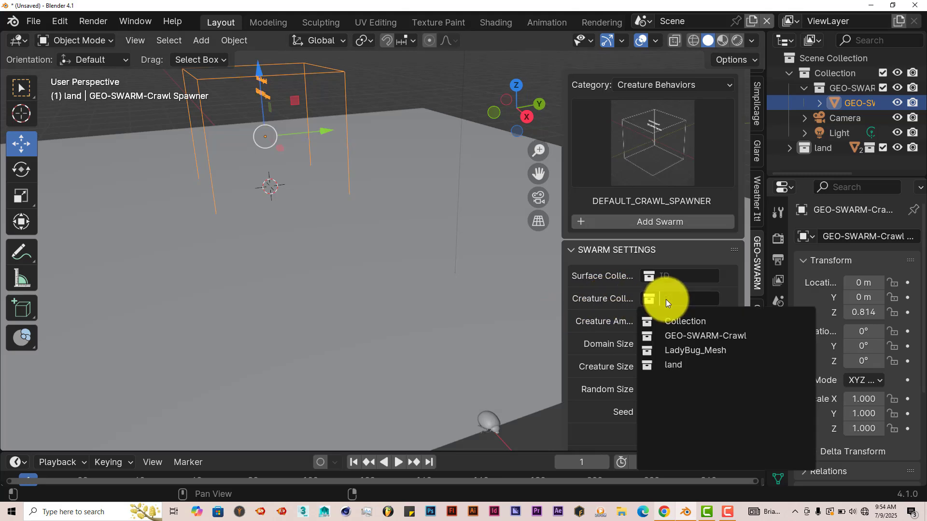
left_click(677, 350)
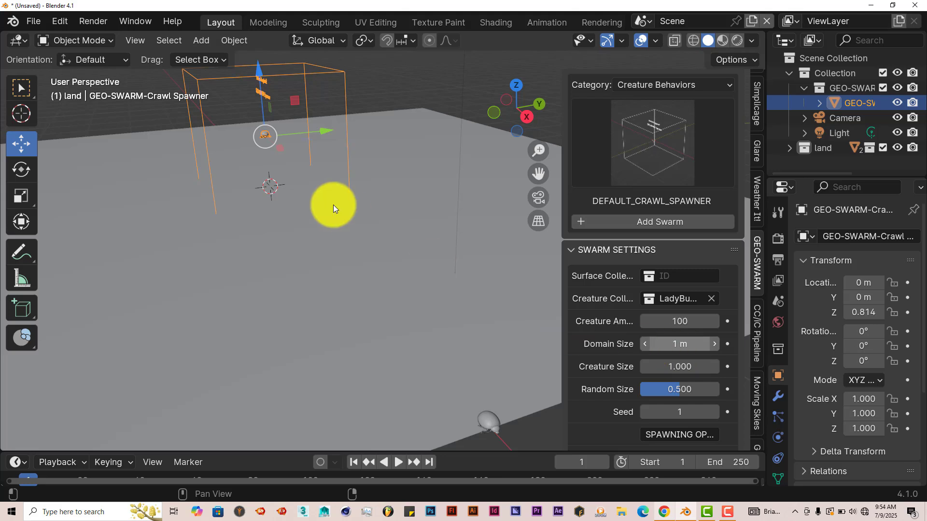
- Assign the land collection as the crawl spawner's Surface Collection
middle_click_drag(348, 218, 266, 161)
middle_click_drag(341, 233, 337, 227)
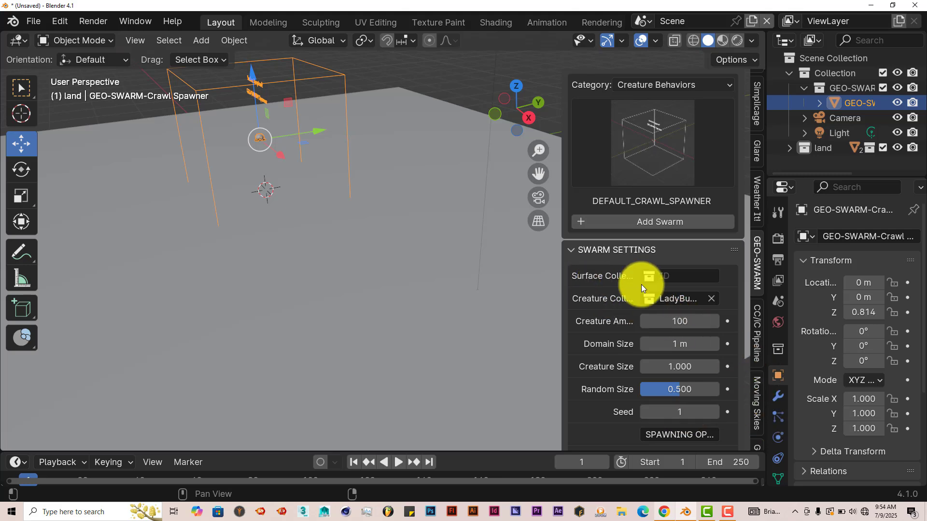
left_click(689, 276)
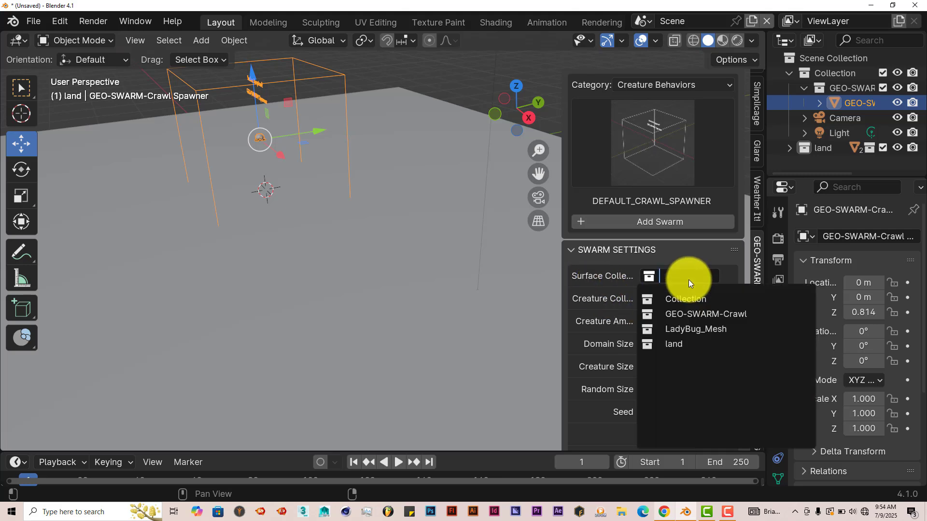
left_click(675, 344)
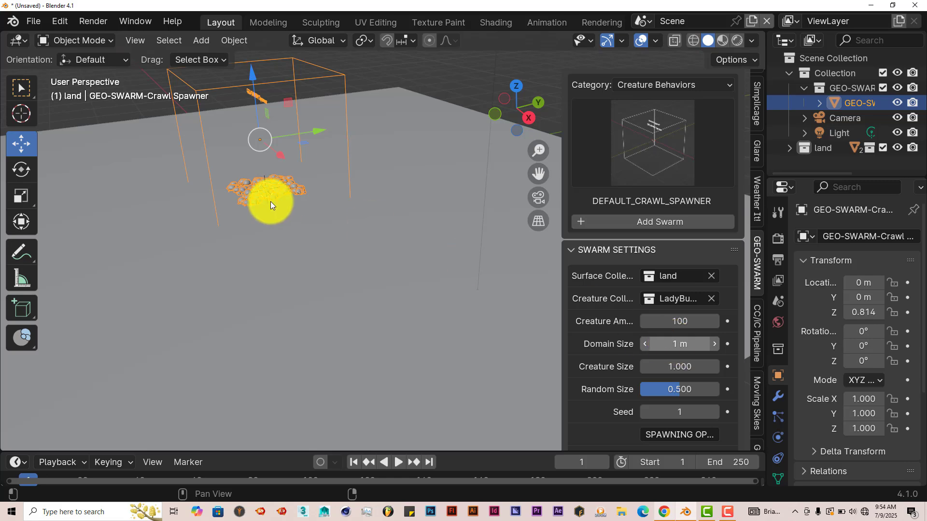
- Play the animation briefly and inspect how the ladybugs crawl on the plane
middle_click_drag(323, 305, 331, 292)
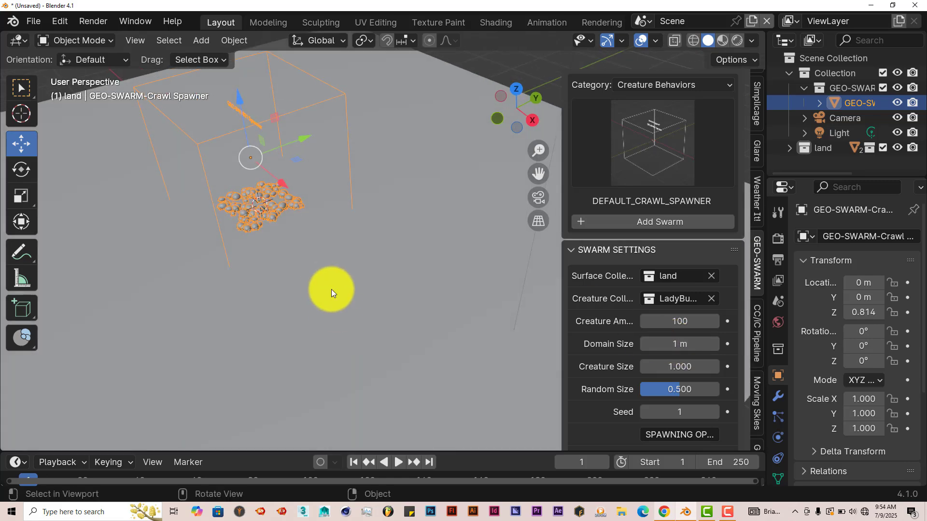
left_click(399, 462)
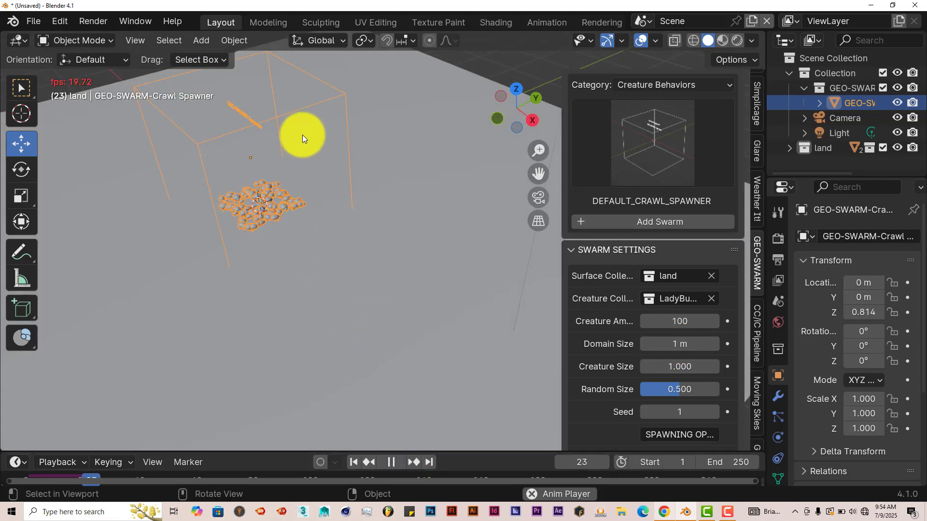
left_click(392, 462)
scroll(239, 250, "up", 3)
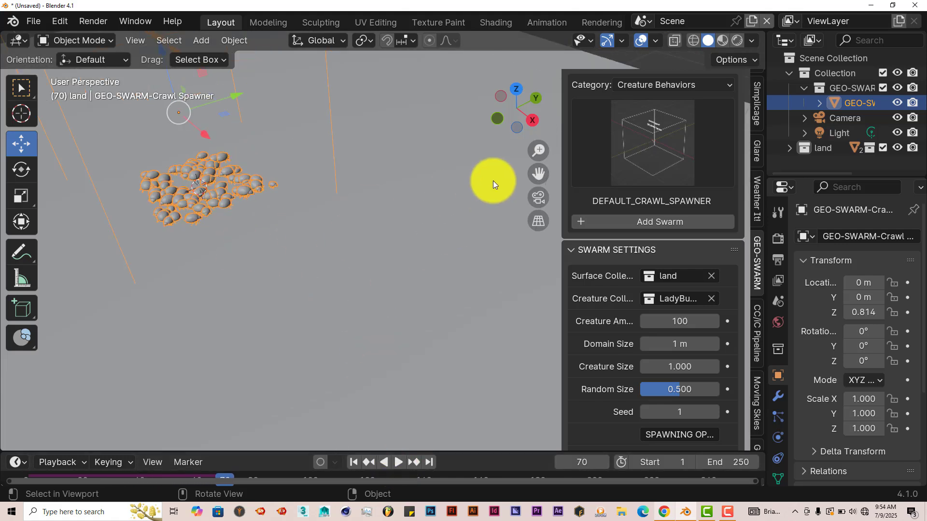
left_click_drag(538, 174, 575, 164)
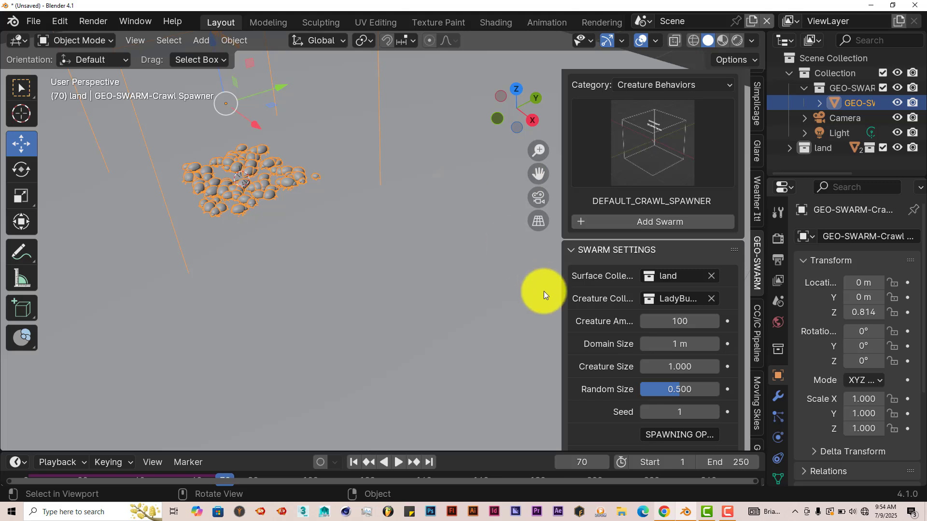
- Try a Domain Size of 2 m for the swarm and raise it to 2.45 m
left_click_drag(563, 291, 491, 275)
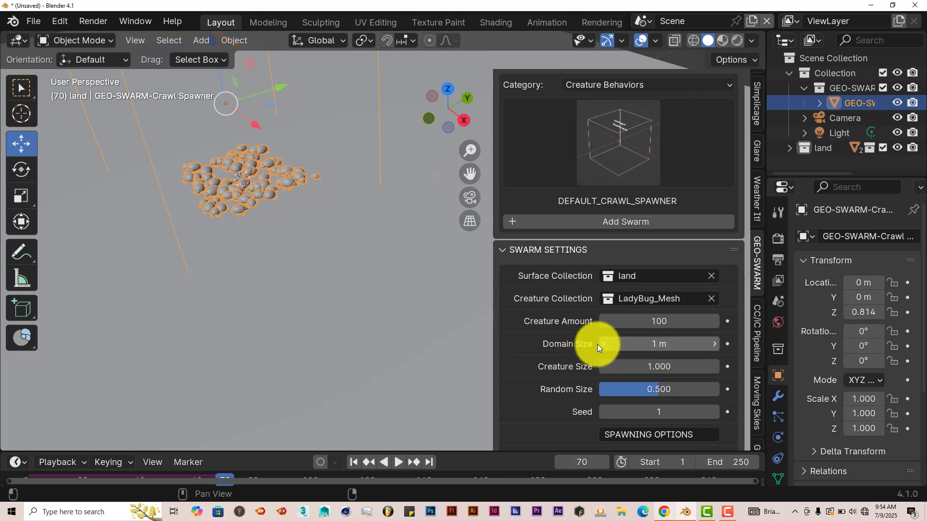
left_click(655, 343)
type("2")
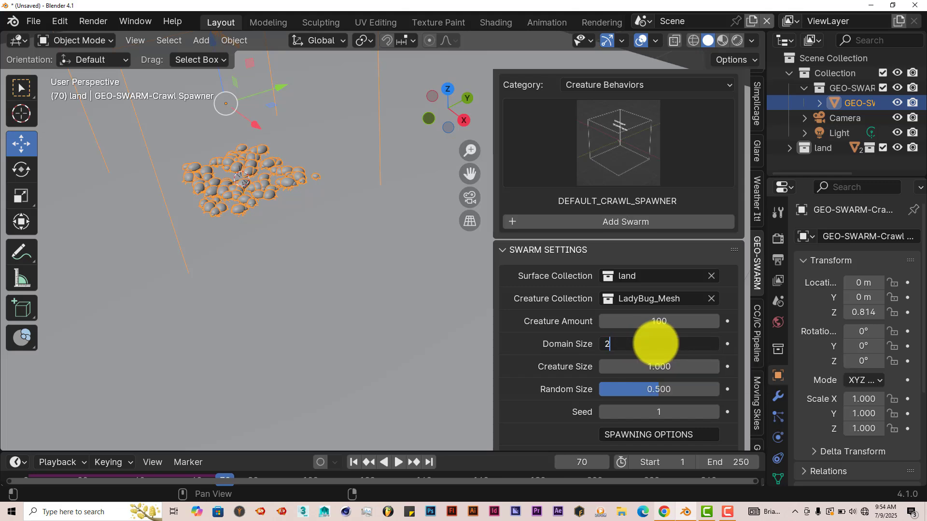
key("Return")
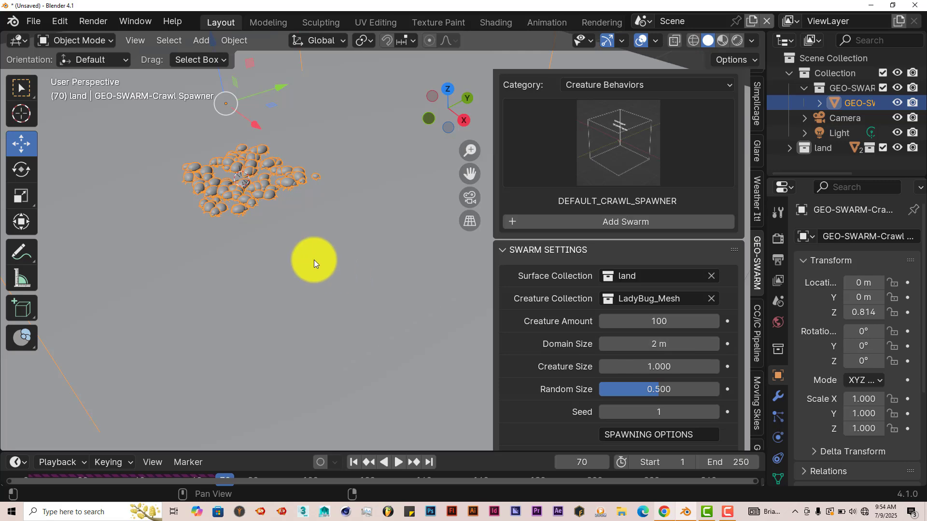
scroll(314, 260, "down", 5)
middle_click_drag(314, 260, 306, 250)
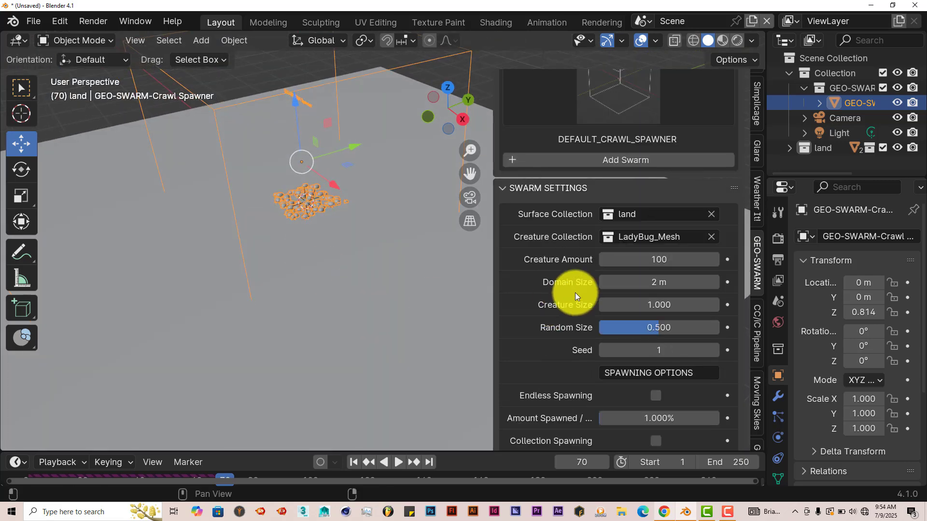
left_click_drag(640, 283, 676, 282)
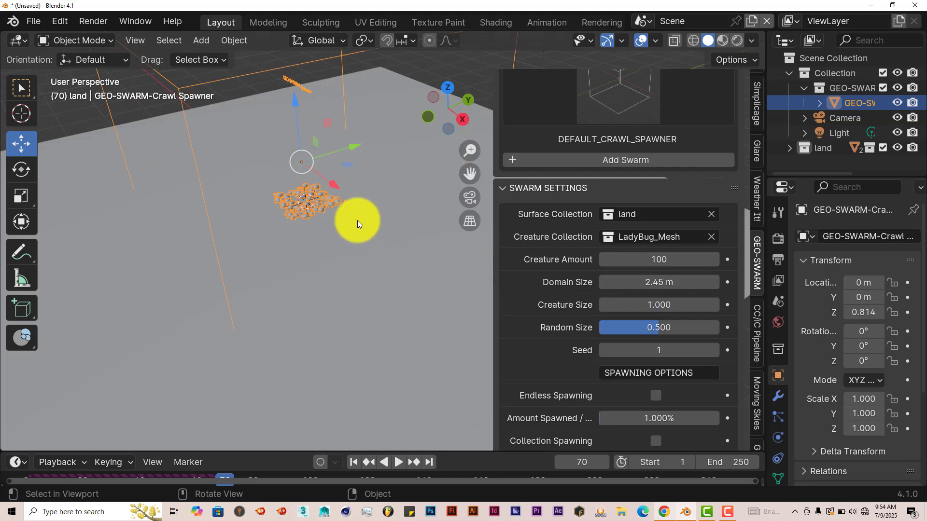
middle_click_drag(357, 220, 360, 213)
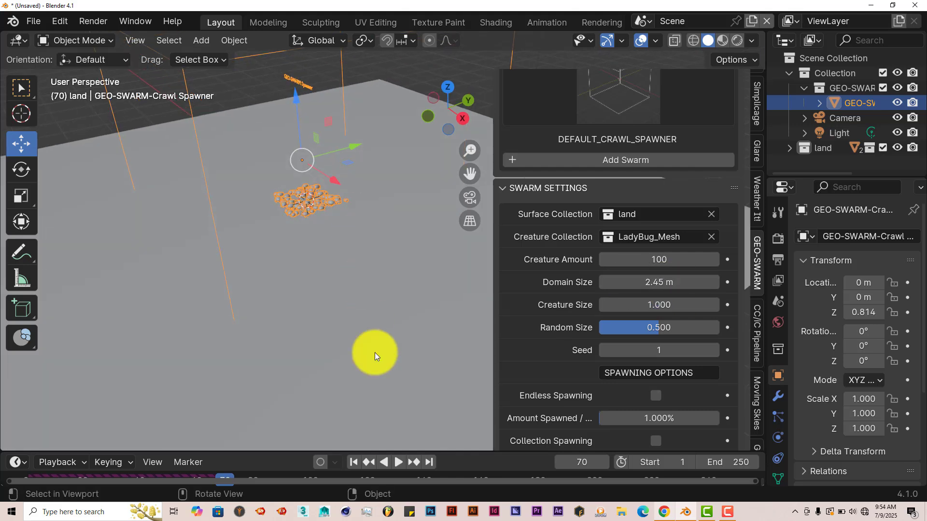
- Preview the spread-out swarm's crawl animation from the first frame and return to frame 1
left_click(355, 462)
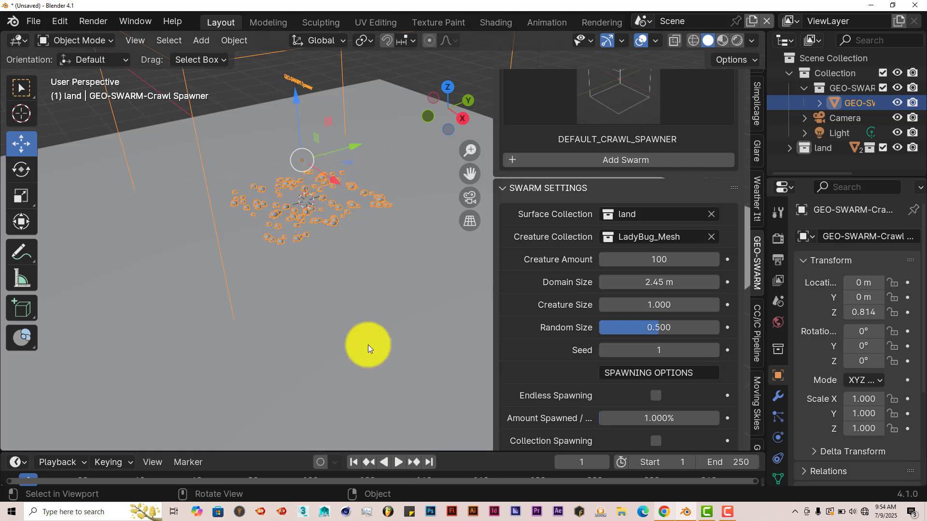
left_click(399, 462)
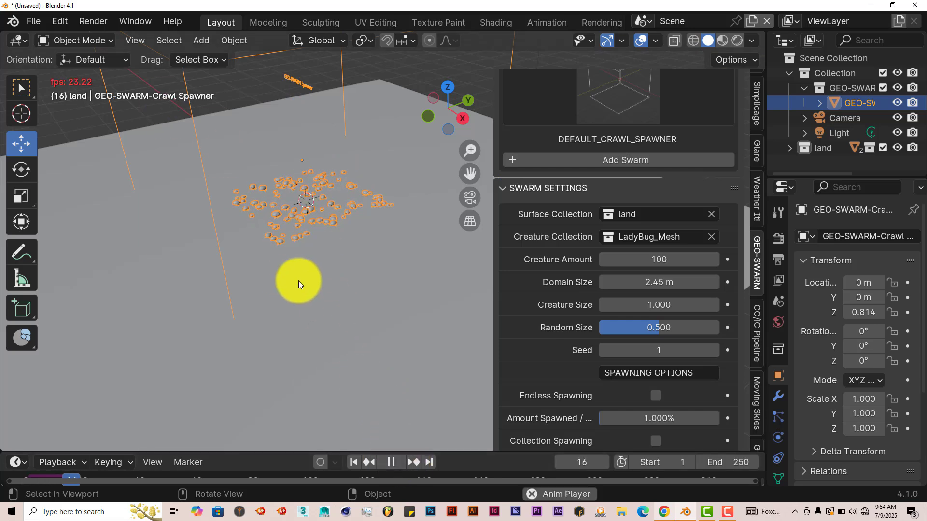
middle_click_drag(261, 203, 259, 207)
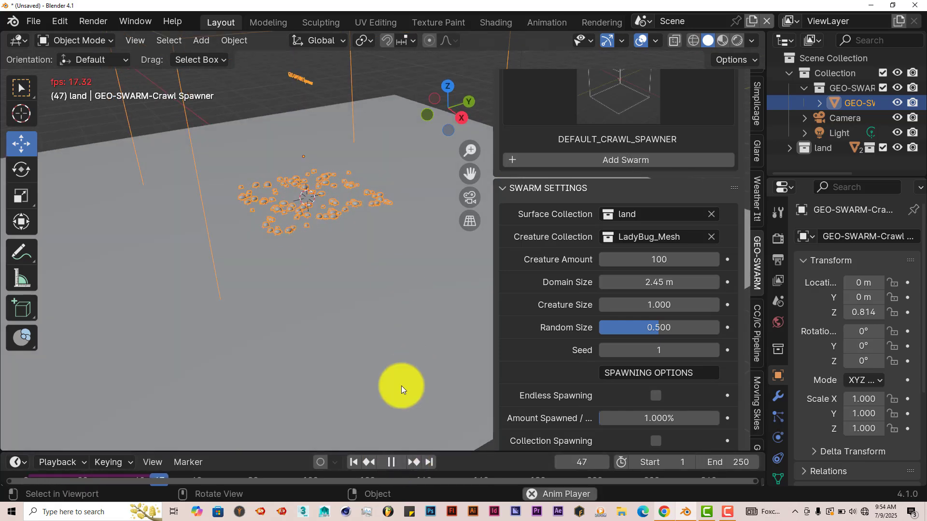
left_click(392, 462)
left_click(346, 462)
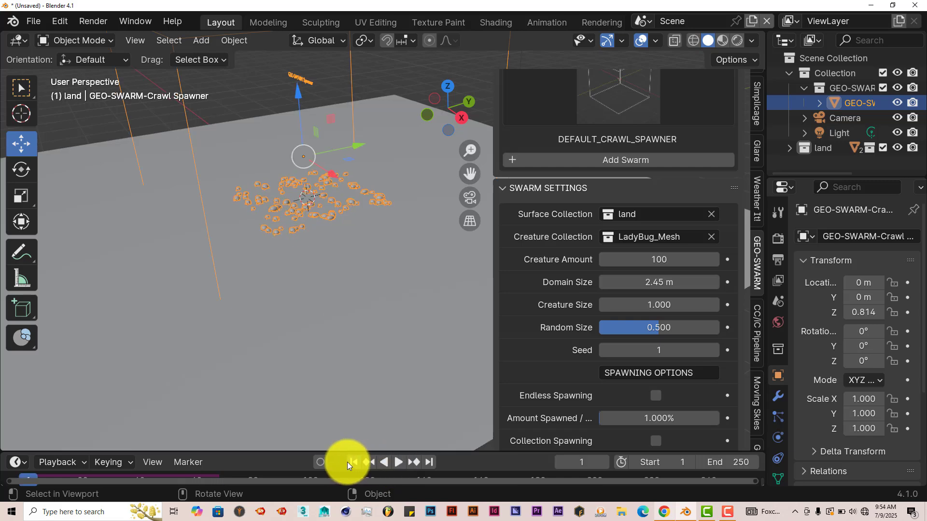
- Reposition the crawl spawner over the plane at about X -2.21 m, Y -1.37 m and Z 0.79 m
scroll(221, 219, "down", 3)
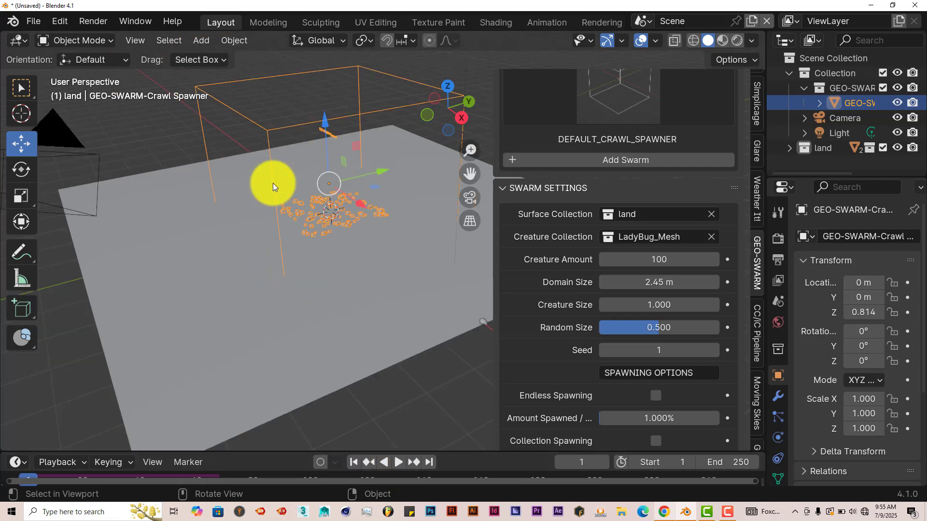
middle_click_drag(293, 192, 258, 256)
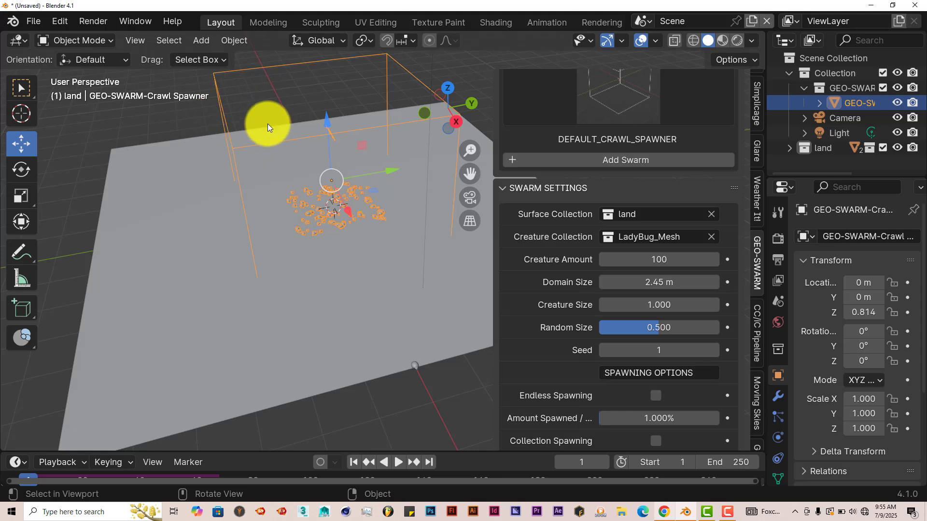
middle_click_drag(274, 121, 268, 121)
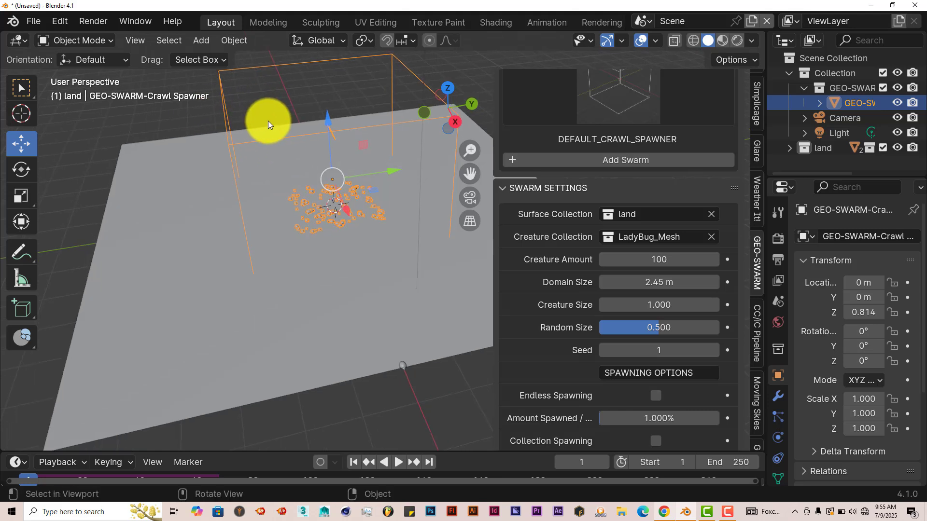
left_click_drag(345, 210, 326, 176)
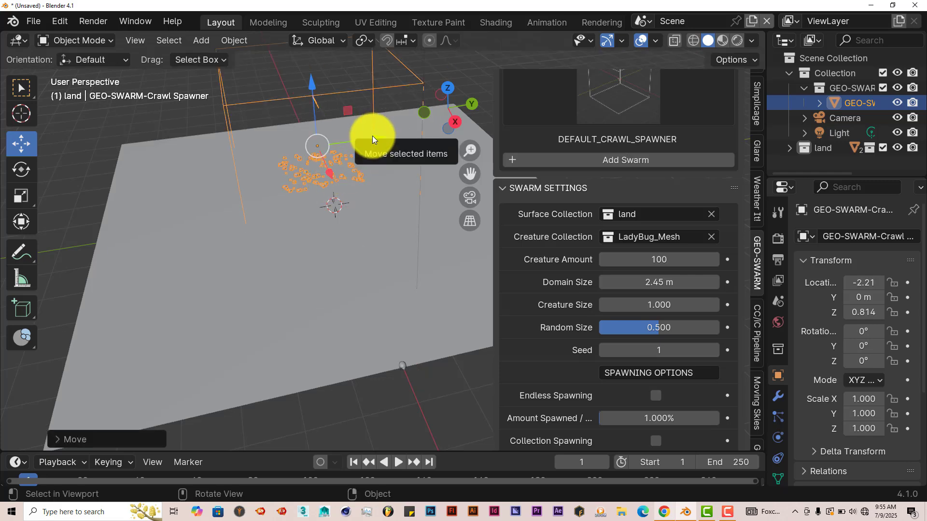
left_click(373, 138)
left_click(348, 102)
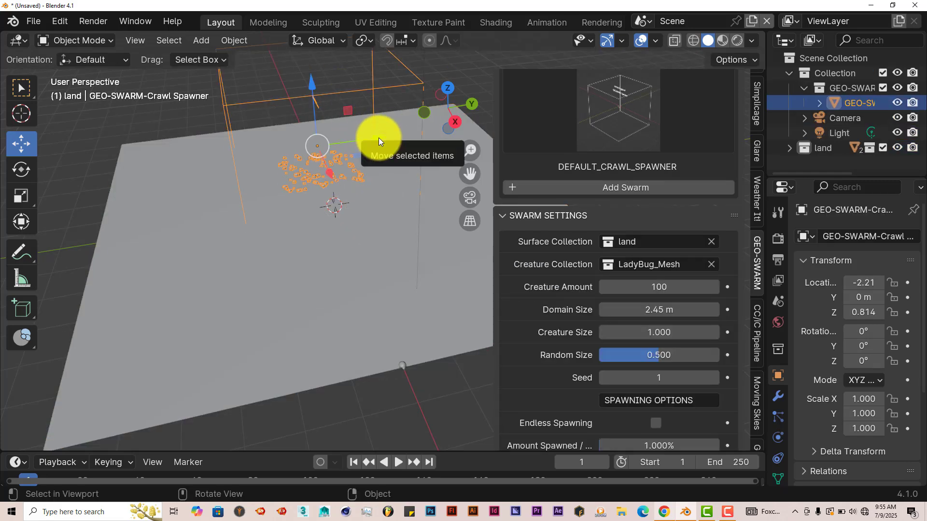
left_click_drag(342, 141, 348, 162)
mouse_move(262, 93)
left_mouse_down()
mouse_move(259, 81)
mouse_move(266, 97)
left_mouse_up()
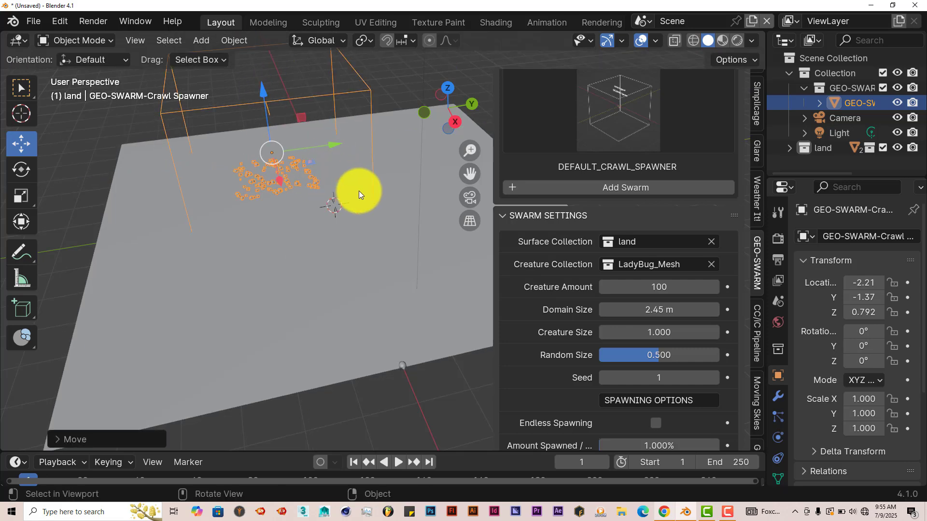
middle_click_drag(309, 203, 315, 352)
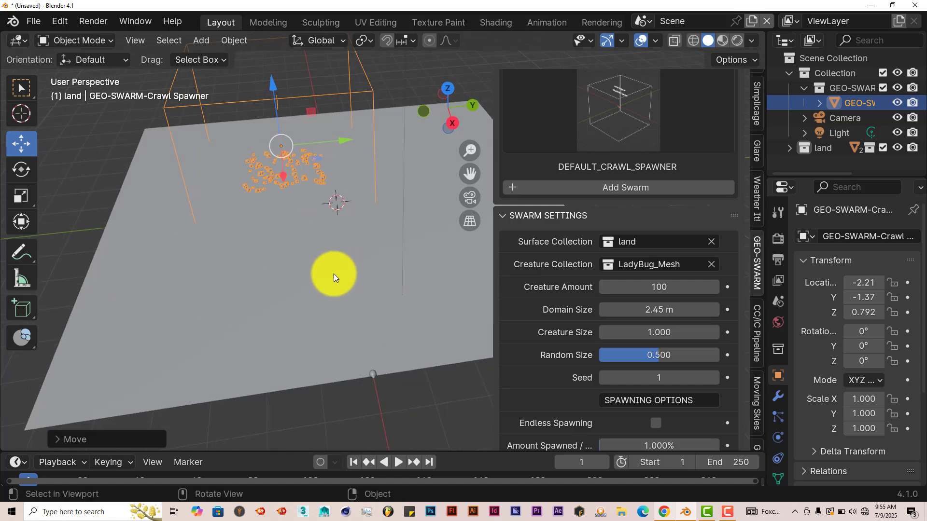
left_click_drag(468, 173, 294, 261)
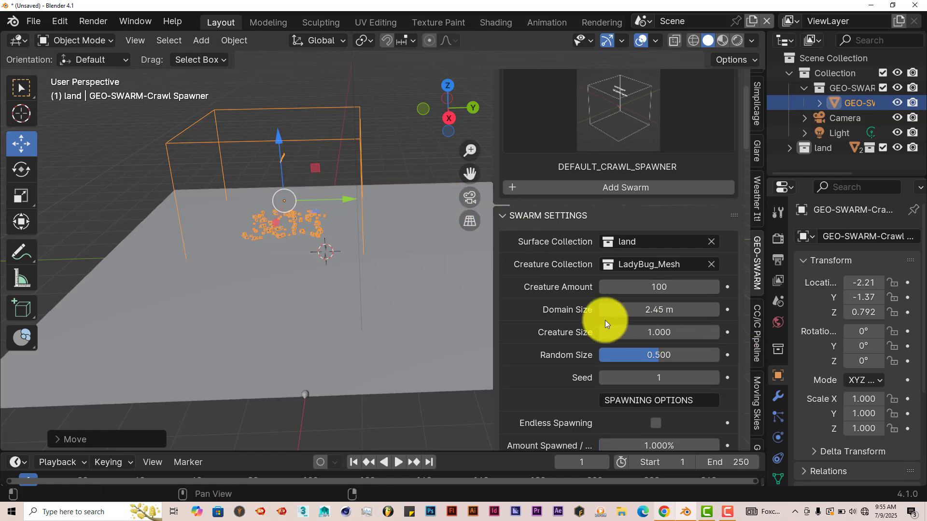
- Examine the crawl spawner's gravity, movement, jumping and curve options, and collapse its swarm settings
scroll(604, 320, "down", 8)
scroll(650, 342, "down", 8)
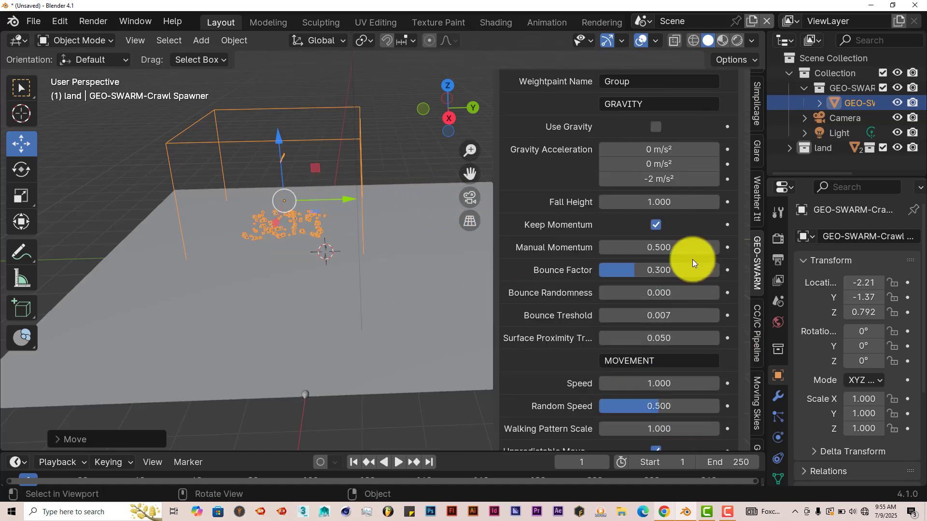
scroll(618, 333, "down", 7)
scroll(619, 345, "down", 9)
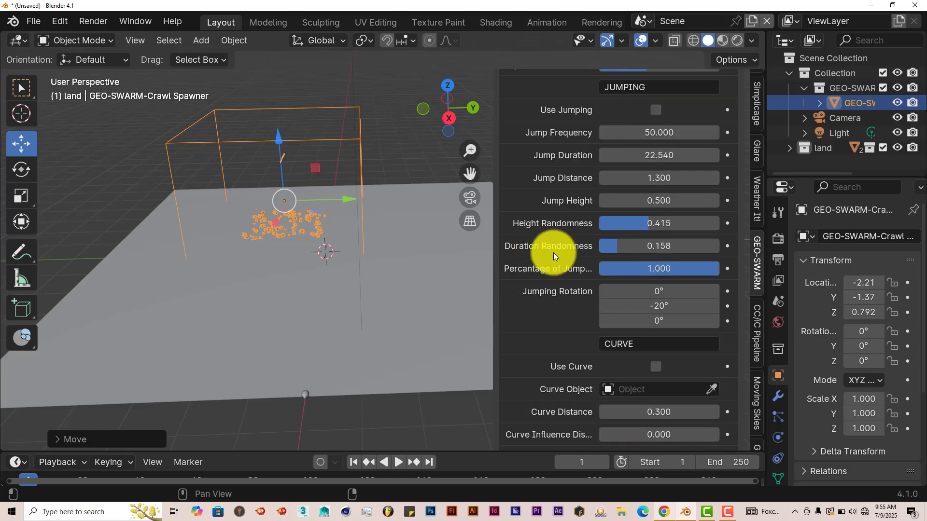
scroll(554, 255, "up", 19)
scroll(554, 253, "up", 15)
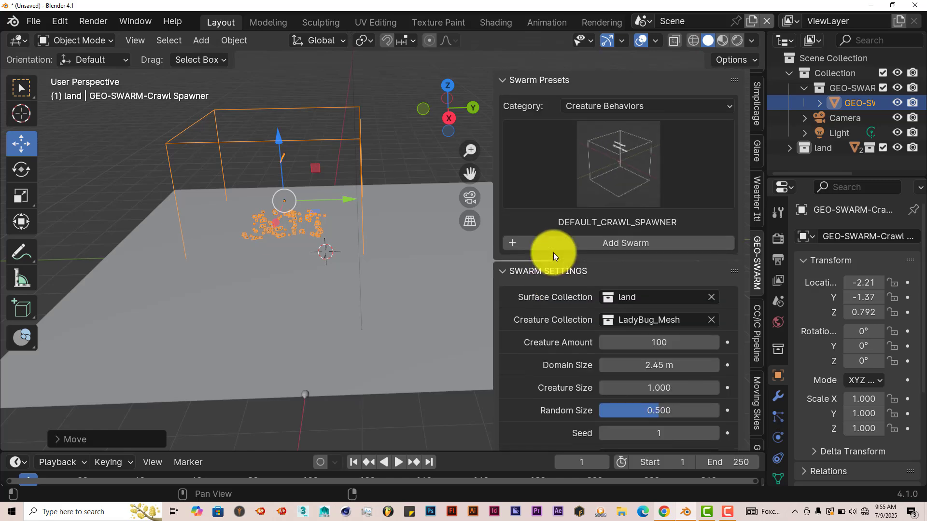
left_click(505, 273)
scroll(686, 367, "down", 1)
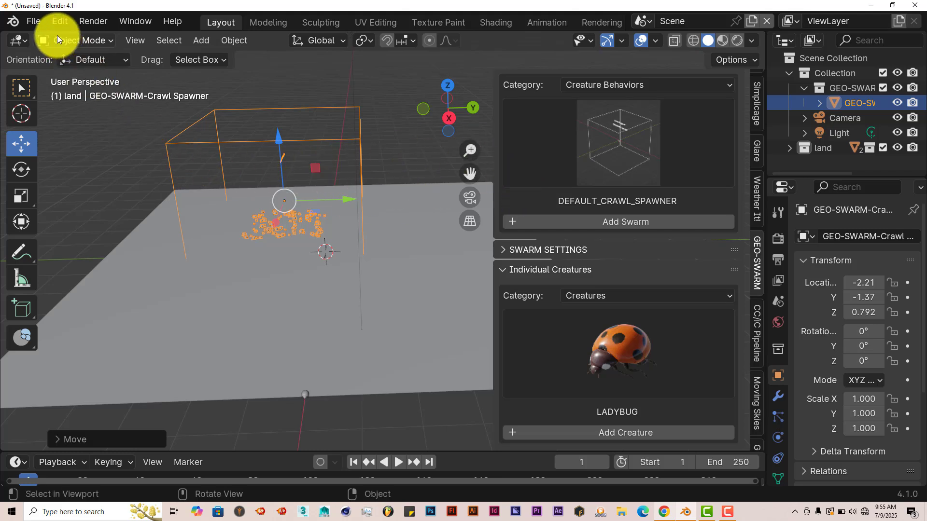
- Start a new General file without saving the ladybug scene and delete the default cube
left_click(36, 24)
mouse_move(45, 39)
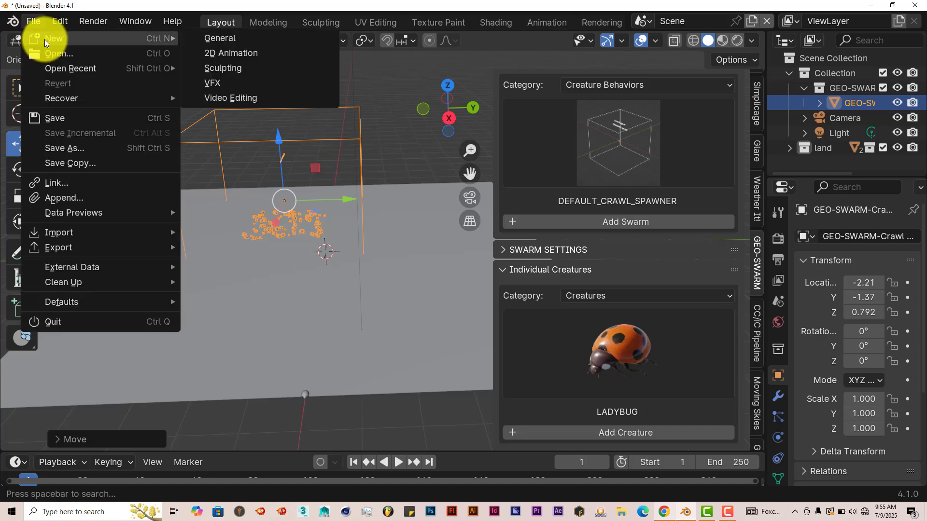
left_click(225, 41)
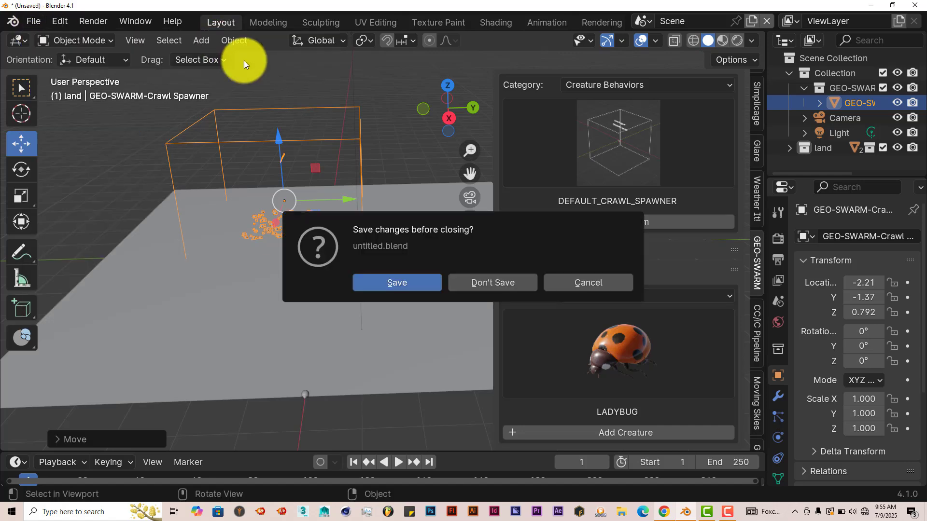
left_click(524, 287)
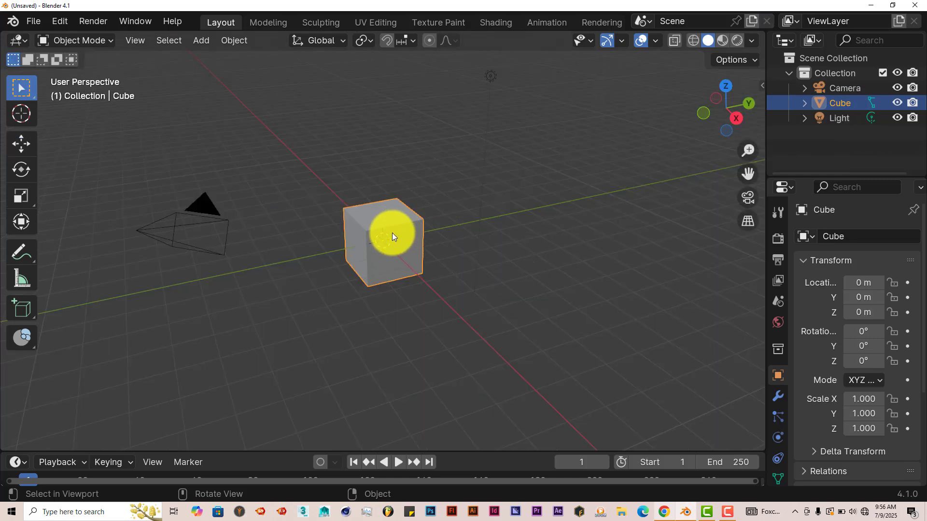
key("Delete")
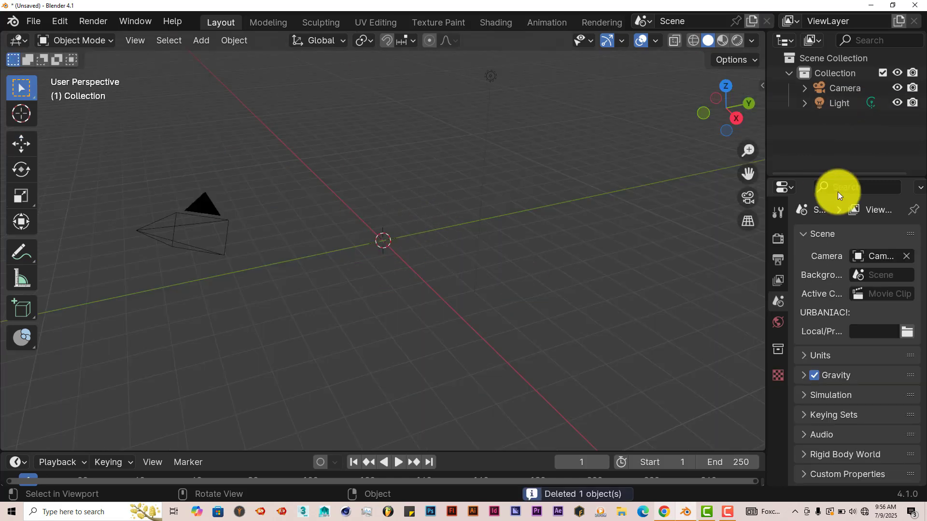
- Add a GEO-SWARM swarm at the origin using the default fly or swim spawner preset
left_click(762, 88)
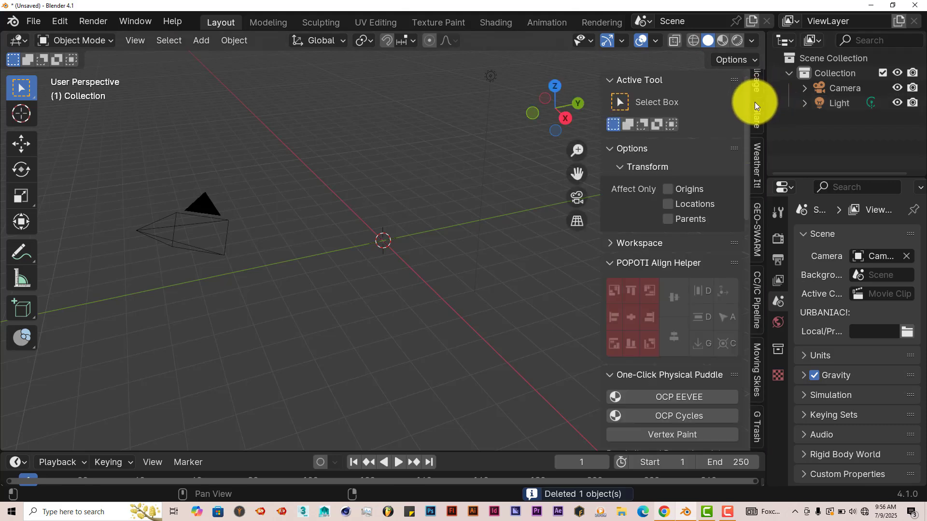
left_click(756, 222)
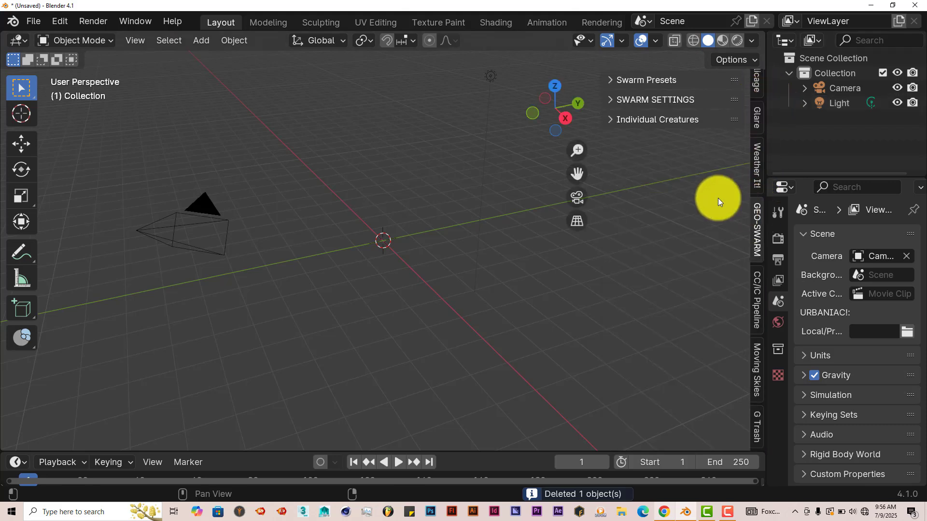
left_click(613, 80)
left_click(669, 150)
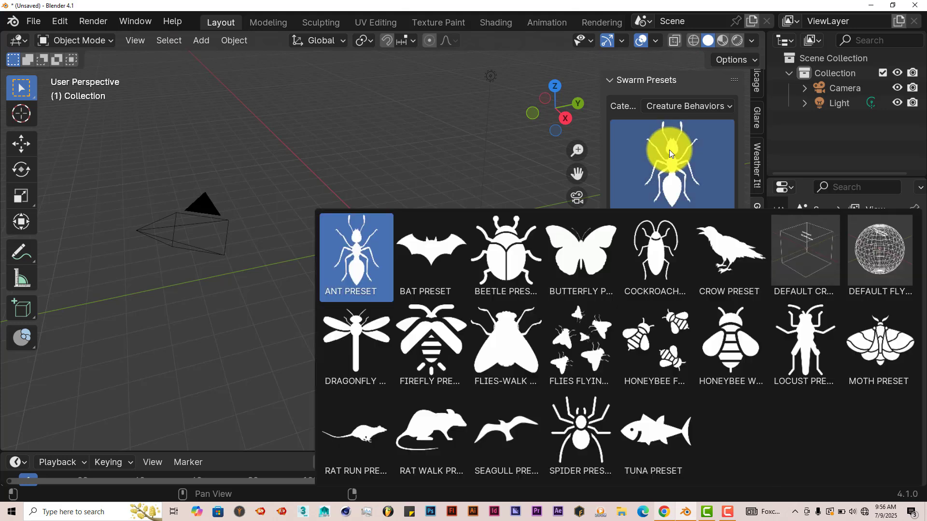
left_click(886, 264)
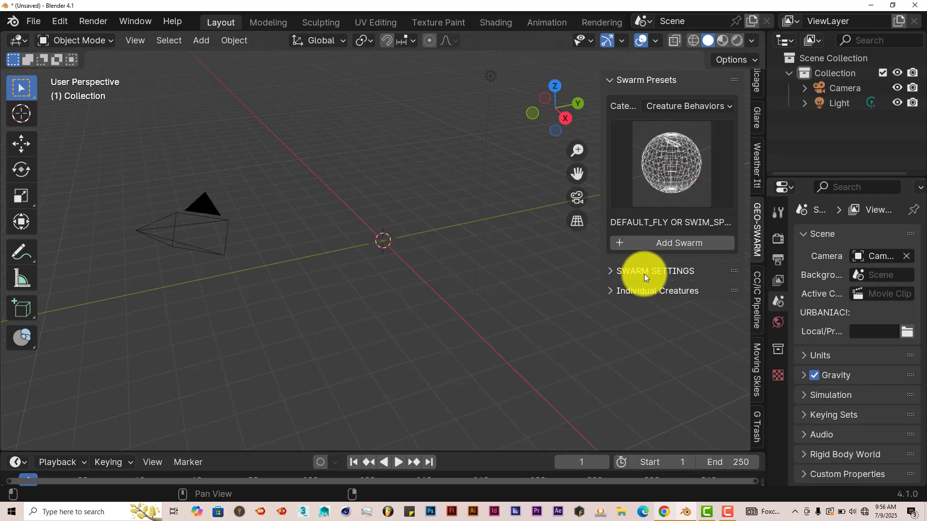
left_click(653, 239)
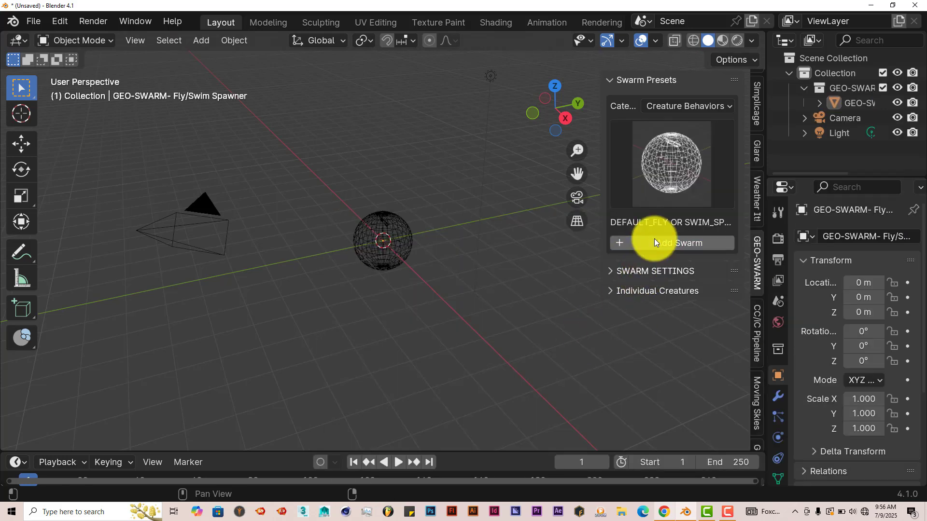
middle_click_drag(465, 308, 385, 262)
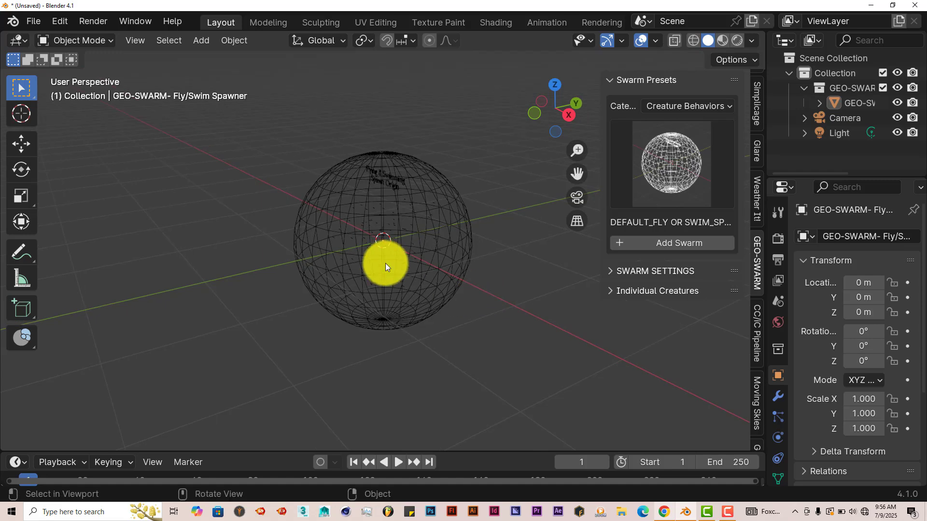
scroll(407, 248, "up", 4)
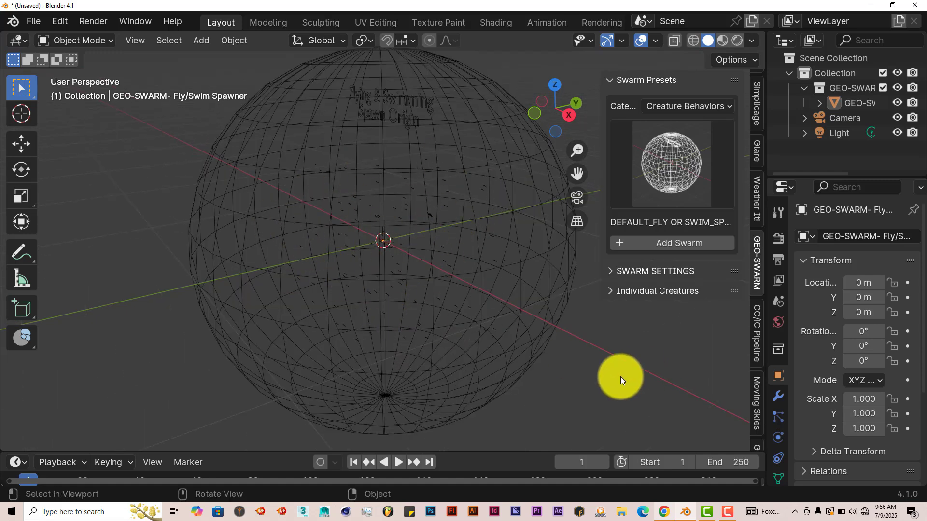
- Add the HONEYBEES creature to the scene from the GEO-SWARM individual creatures
left_click(609, 291)
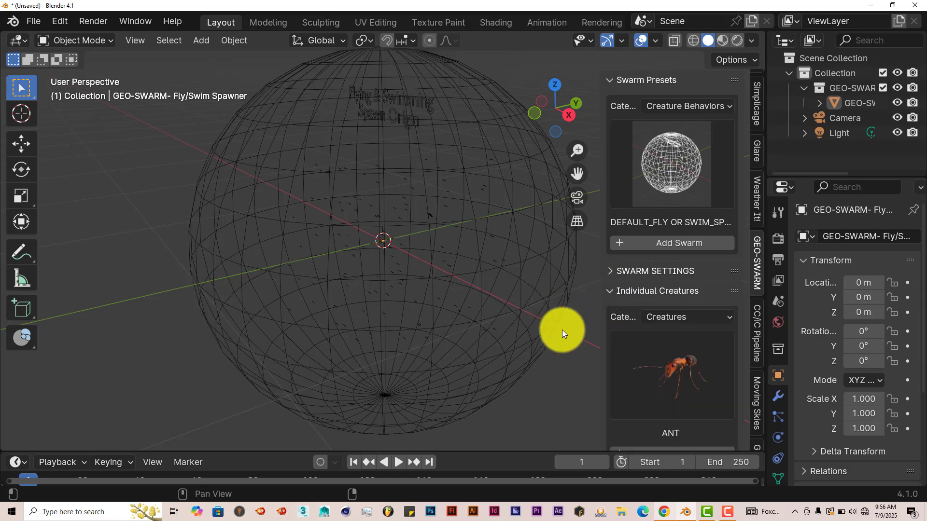
left_click(688, 373)
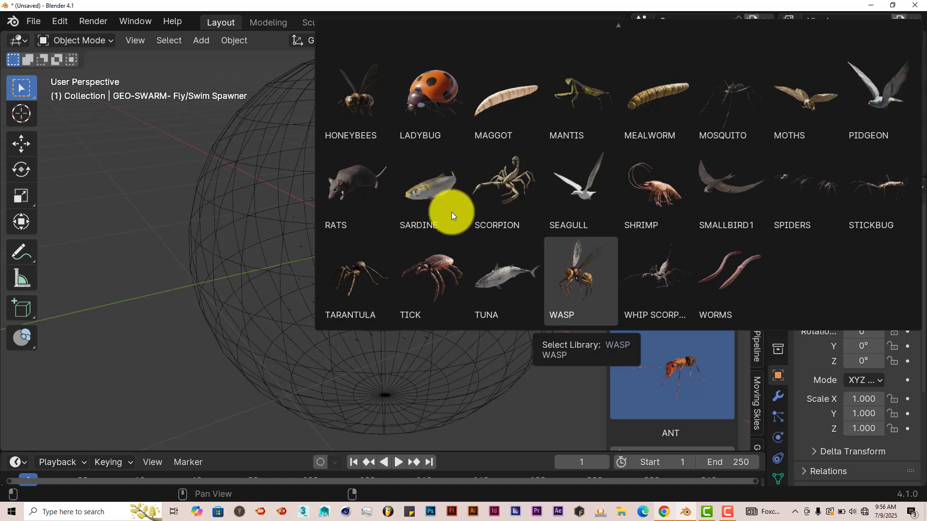
left_click(363, 111)
scroll(645, 343, "down", 1)
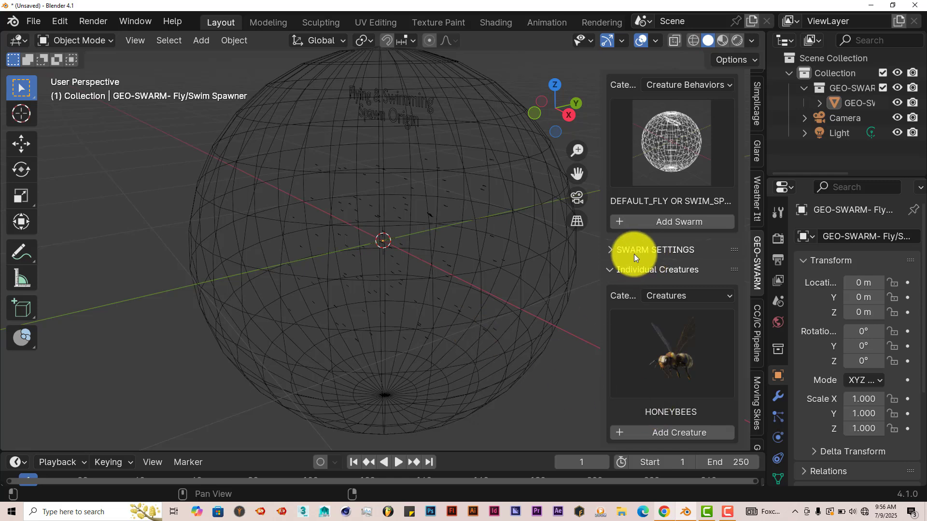
left_click(677, 432)
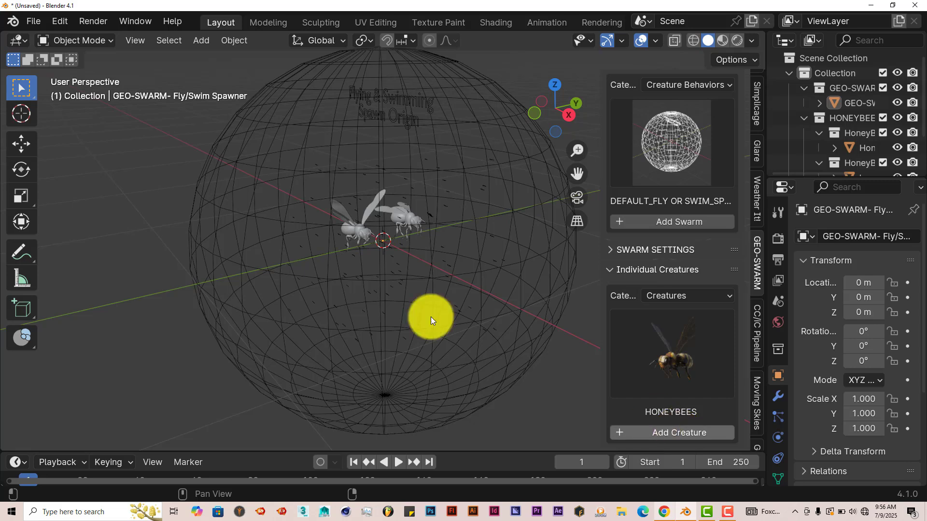
- Move the flying and walking honeybees together along X by about 2.29 m, out of the spawner sphere
middle_click_drag(408, 287, 367, 239)
left_click(357, 235)
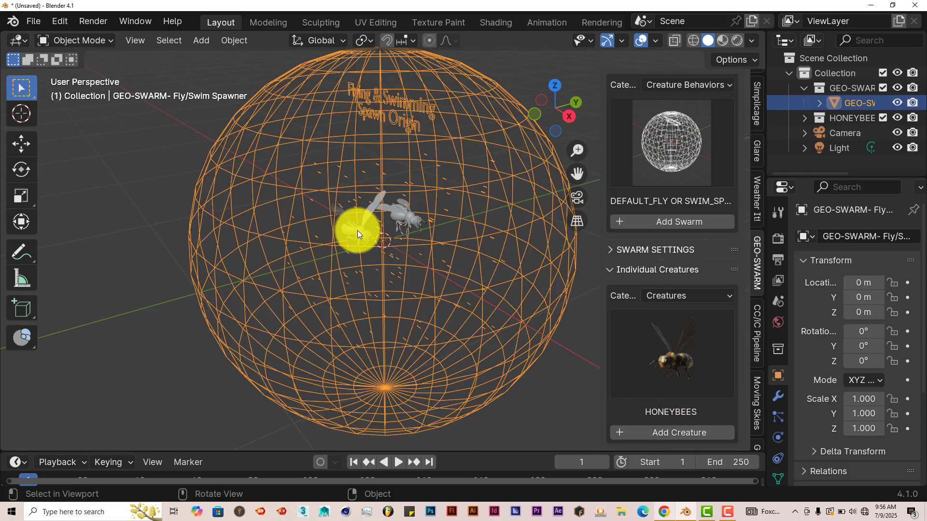
left_click(343, 227)
scroll(392, 257, "up", 4)
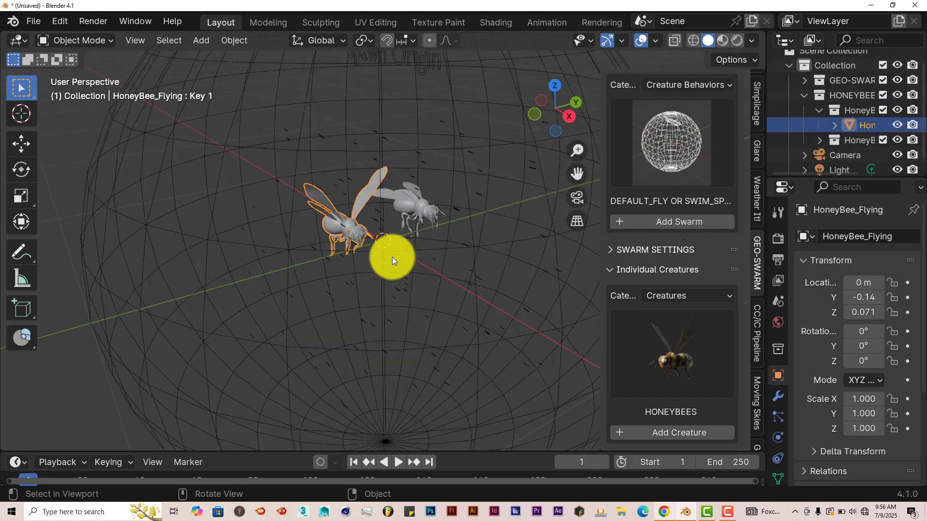
left_click(401, 204, "shift")
scroll(401, 203, "down", 4)
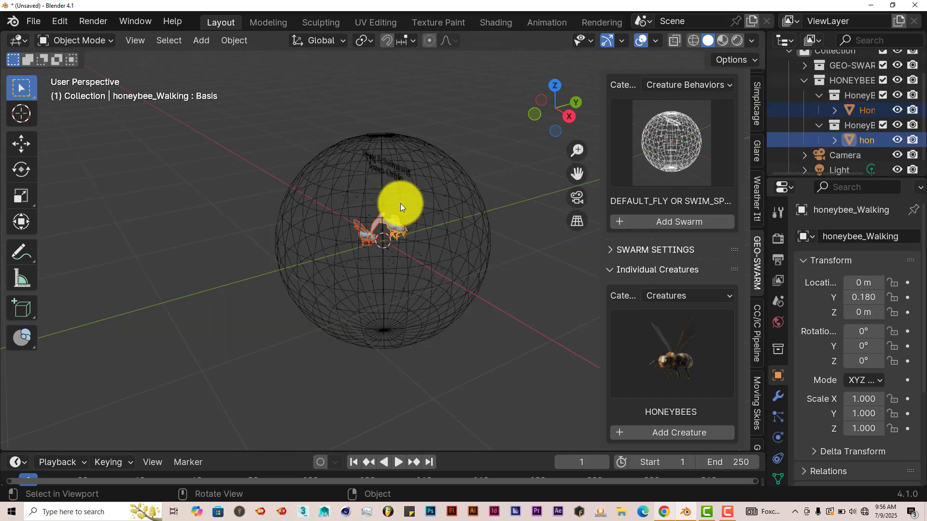
left_click(11, 138)
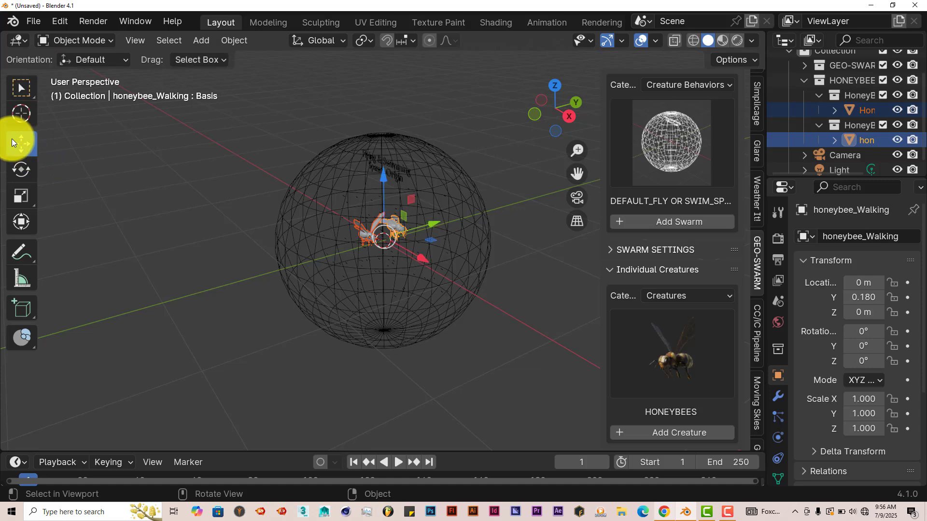
left_click_drag(424, 265, 546, 323)
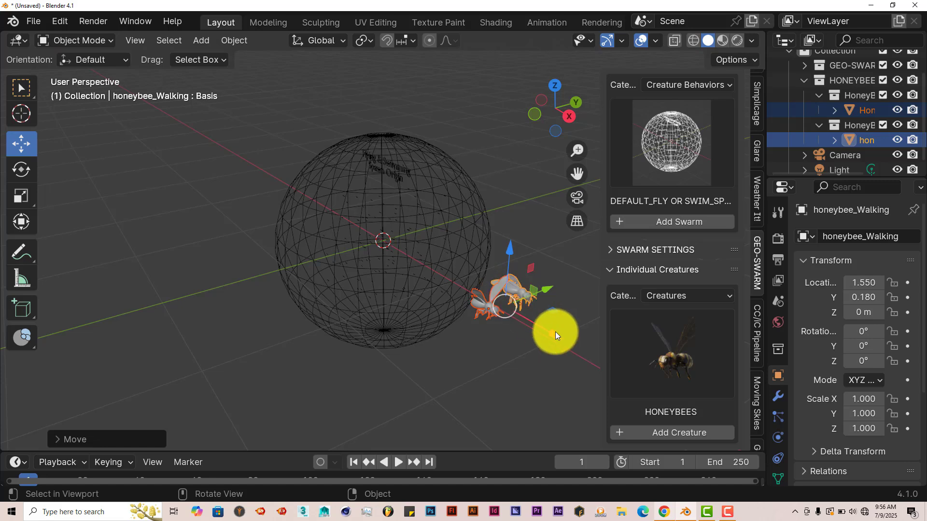
left_click_drag(551, 333, 627, 375)
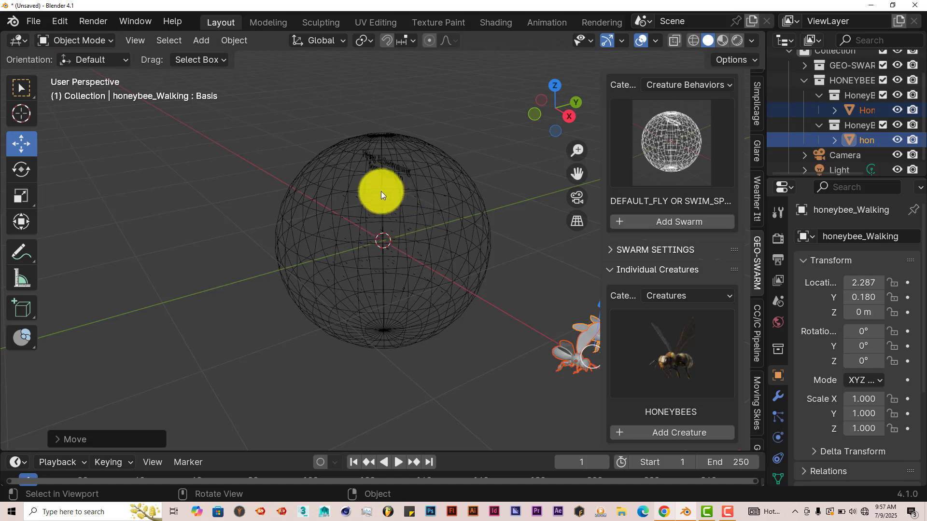
- Assign HoneyBee_Flying_MESH as the Creature Collection of the fly/swim spawner
left_click(335, 180)
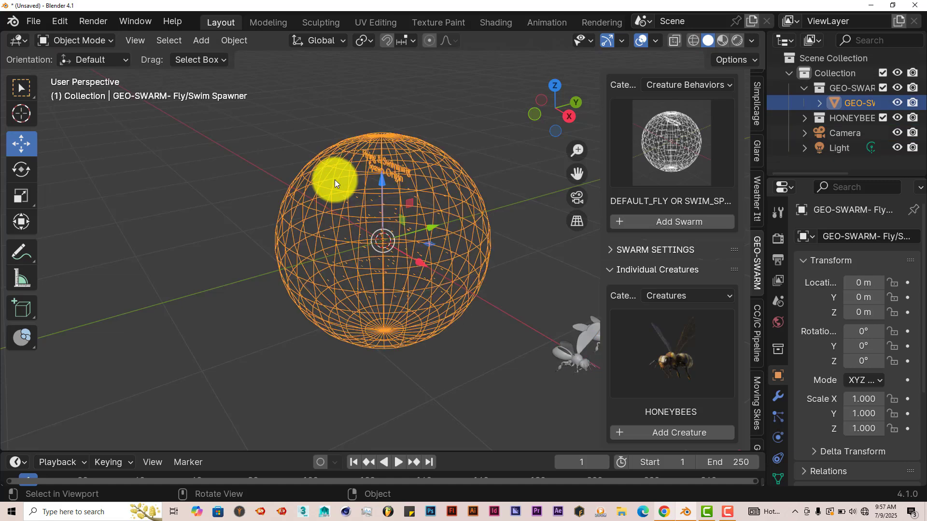
left_click(607, 250)
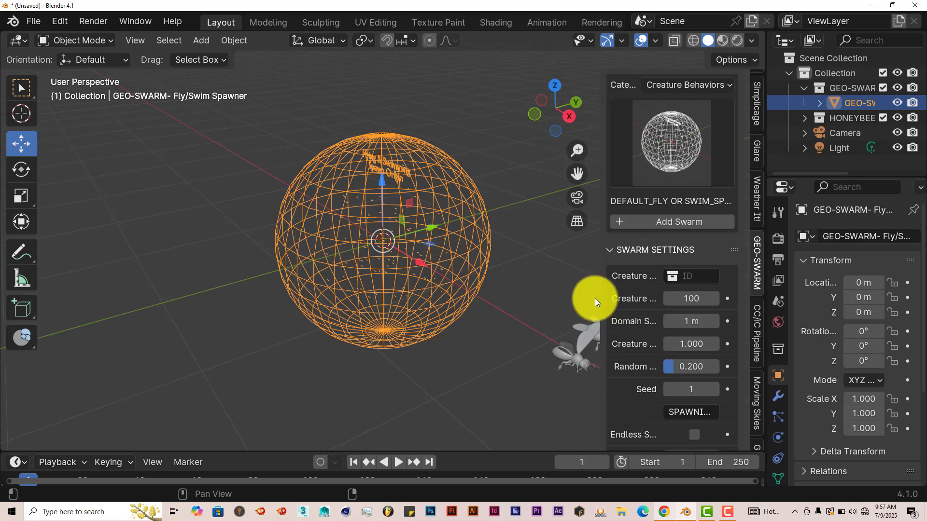
left_click_drag(600, 297, 508, 297)
left_click(632, 277)
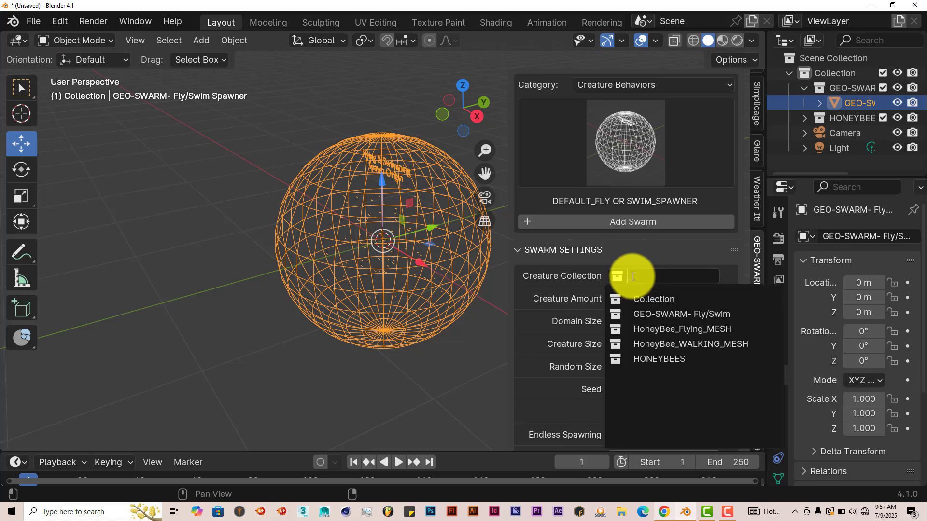
left_click(657, 329)
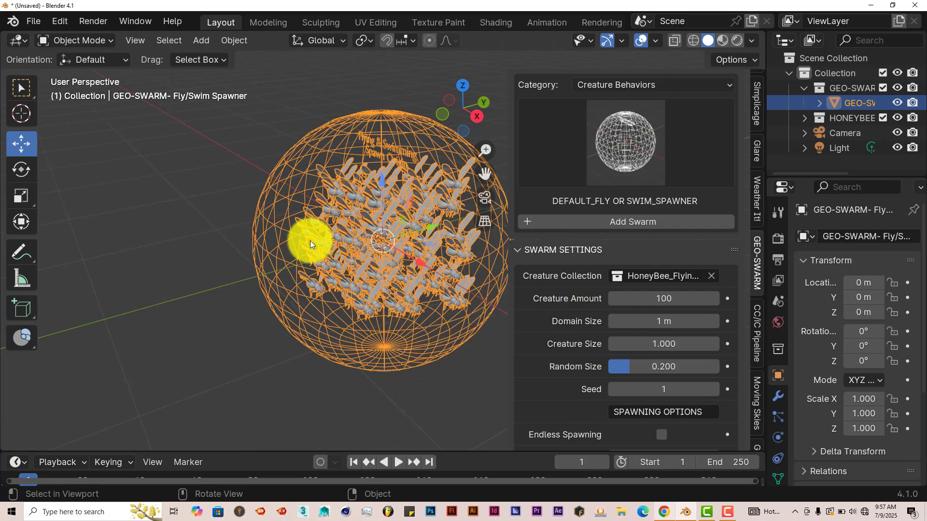
- Set the honeybee swarm's Domain Size to 10 m
left_click(649, 319)
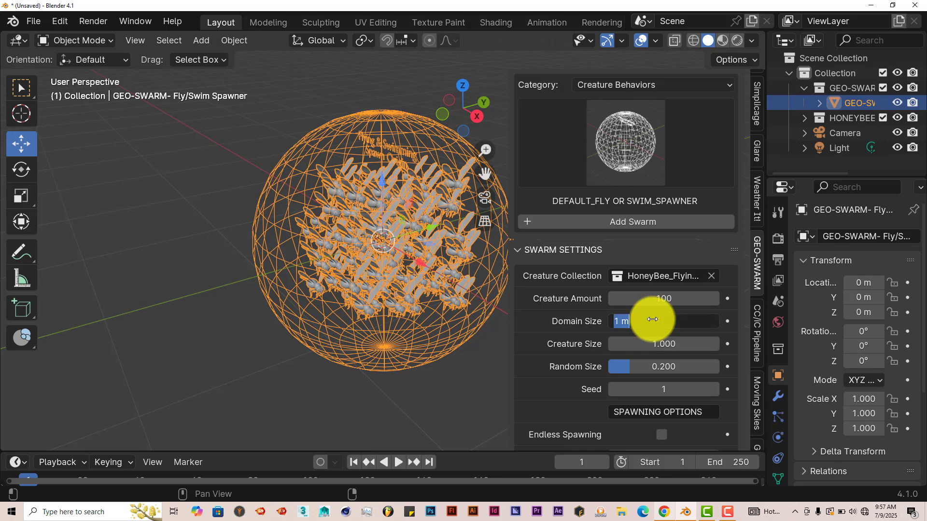
type("10")
key("Return")
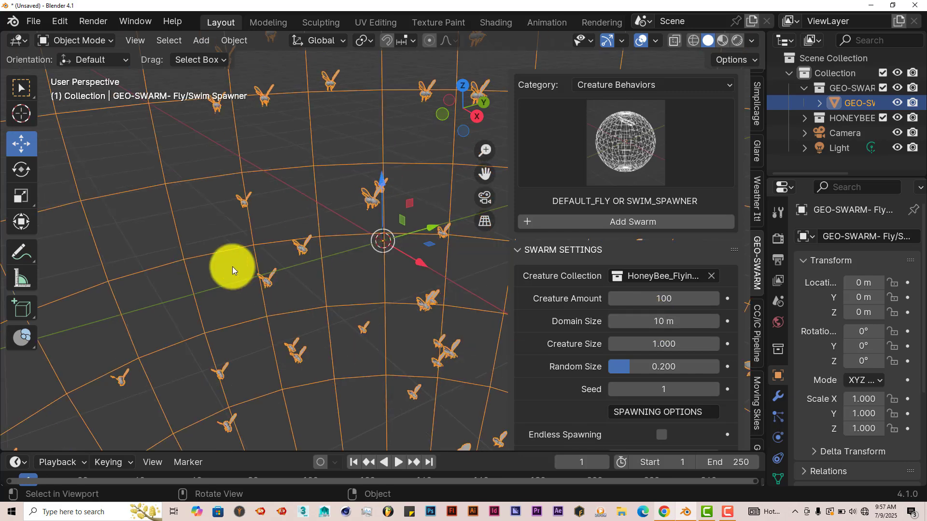
- Preview the honeybee swarm's flying animation and return to frame 1
scroll(233, 266, "down", 5)
left_click(400, 462)
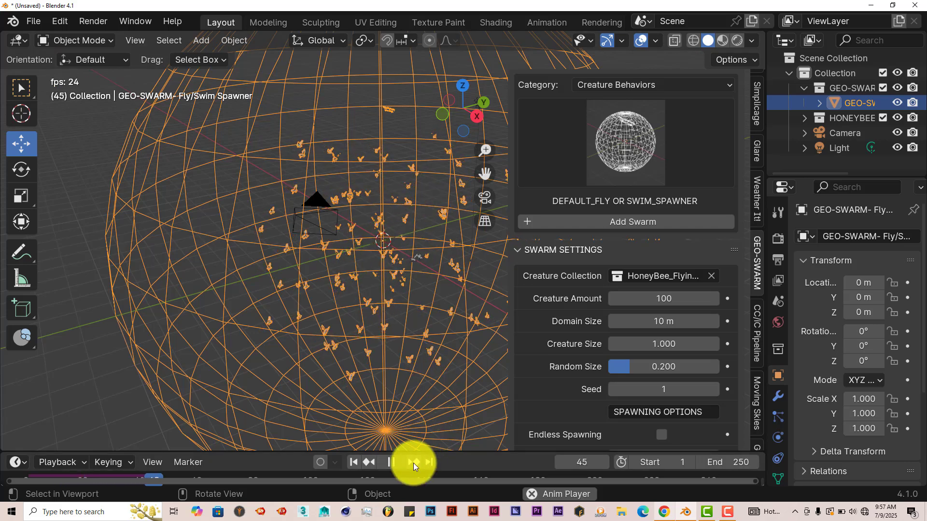
left_click(391, 461)
left_click(354, 462)
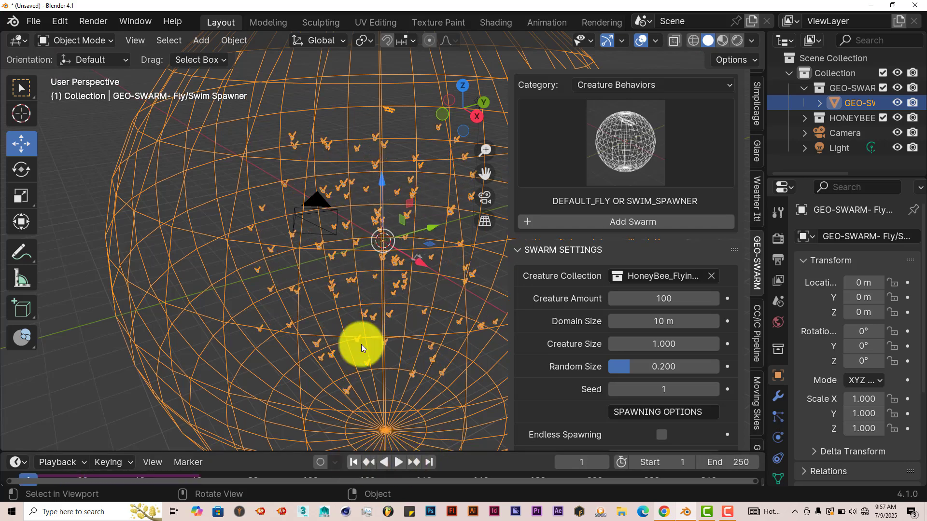
left_click(641, 145)
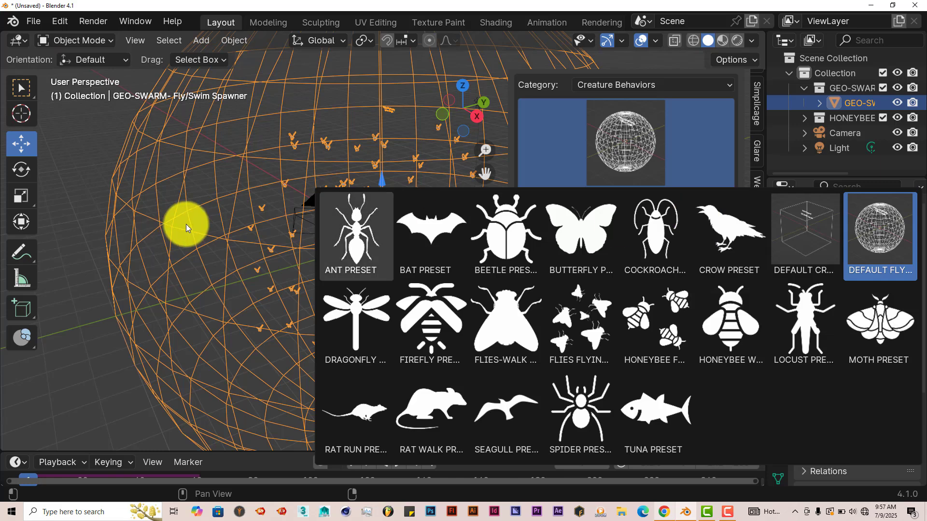
left_click(74, 222)
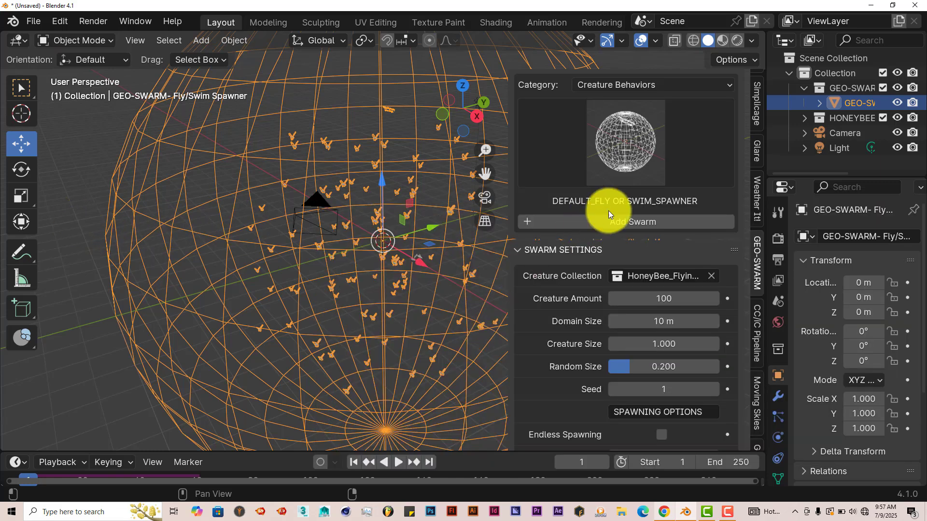